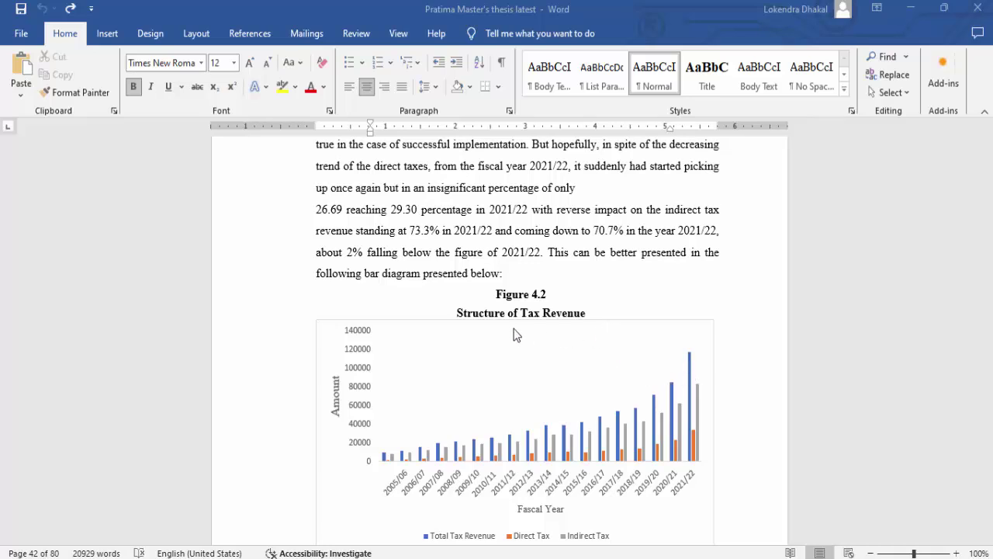
- Scroll back up through the thesis to the Revenue Trend in Nepal chart
scroll(518, 301, up, 2)
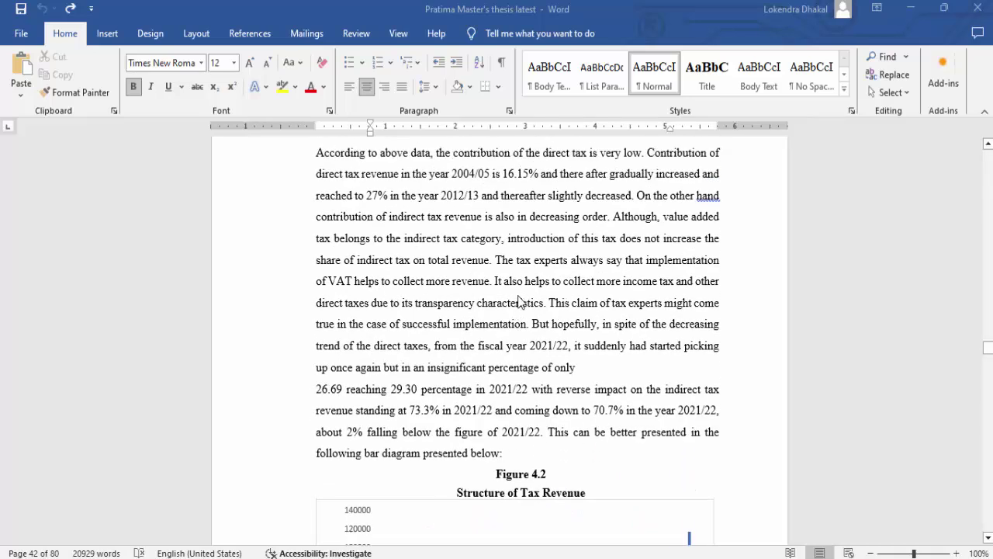
scroll(519, 301, up, 5)
scroll(519, 301, up, 5)
scroll(518, 301, up, 5)
scroll(519, 301, up, 3)
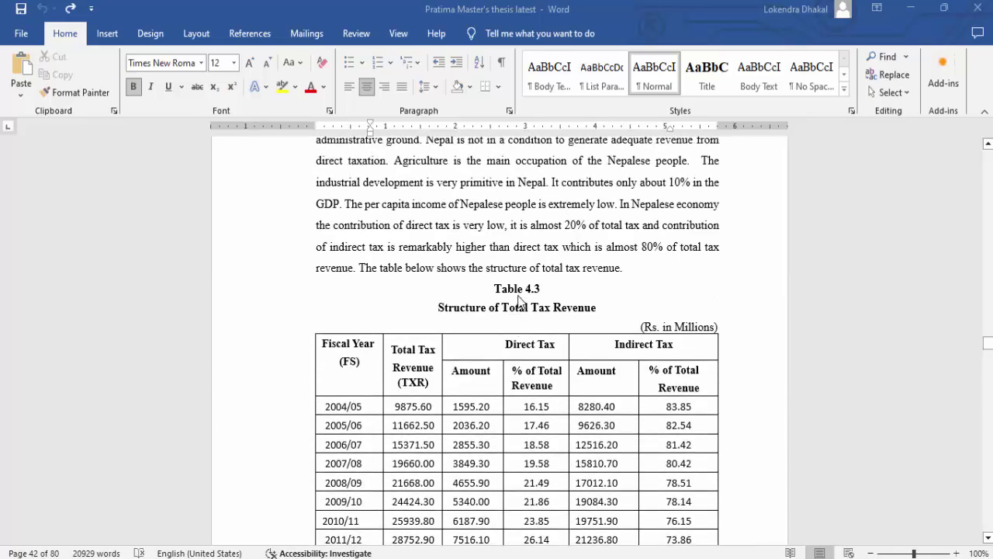
scroll(518, 301, up, 3)
scroll(518, 301, up, 5)
scroll(519, 301, up, 1)
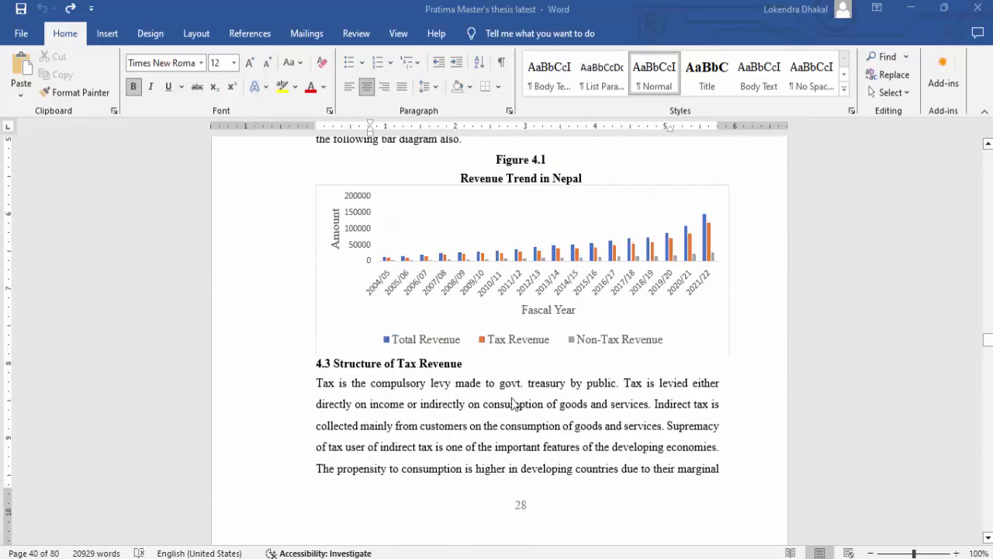
scroll(505, 391, up, 3)
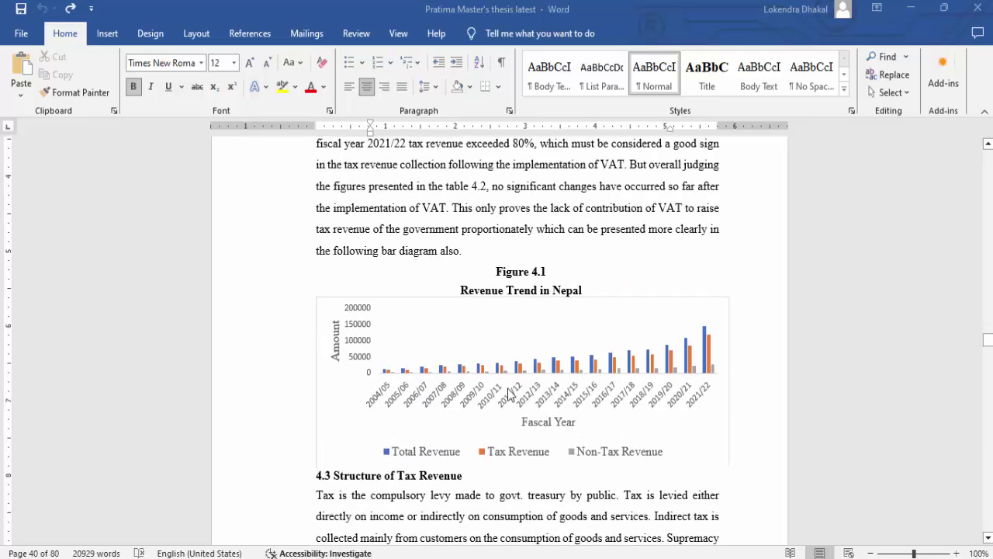
scroll(505, 392, up, 5)
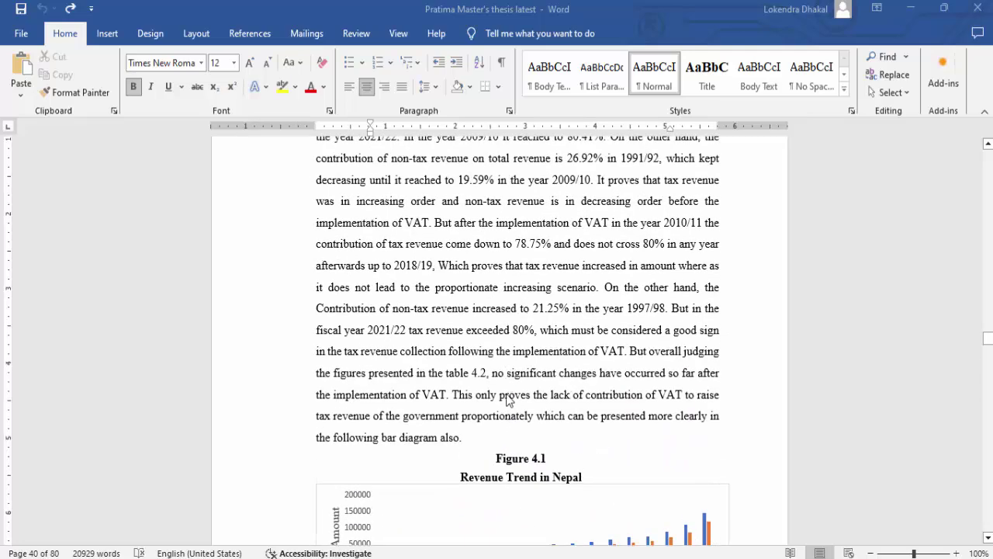
scroll(508, 399, down, 1)
scroll(531, 303, down, 1)
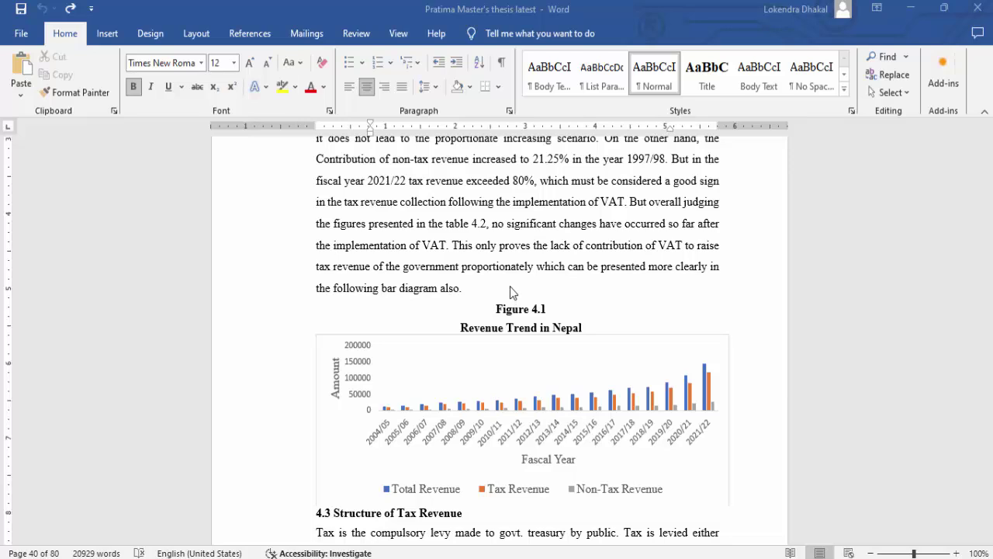
scroll(510, 291, up, 2)
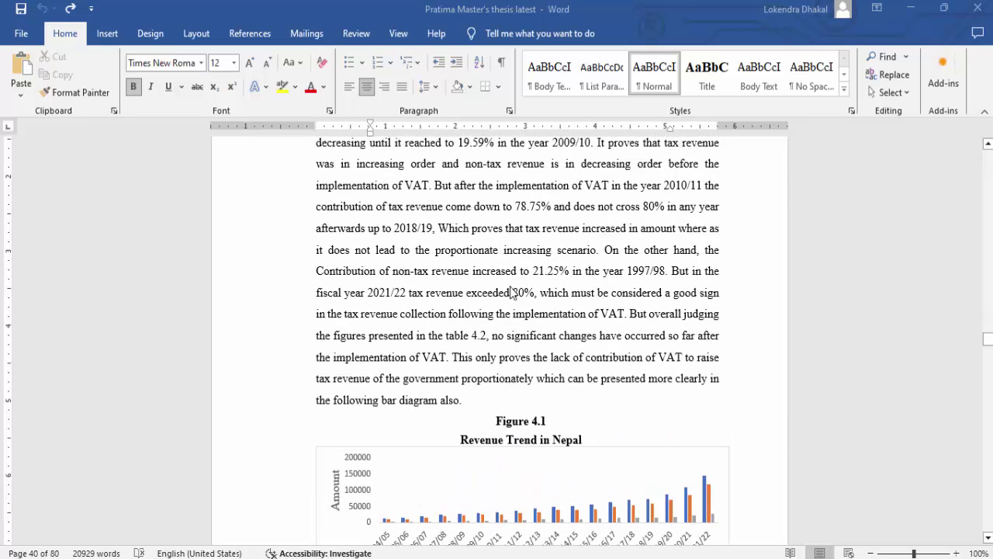
scroll(512, 292, down, 3)
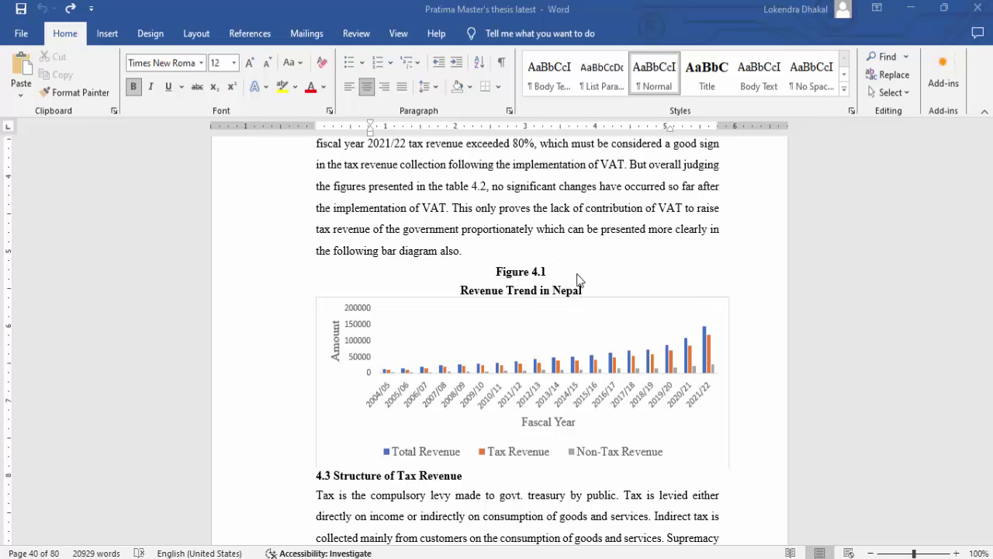
scroll(577, 280, down, 3)
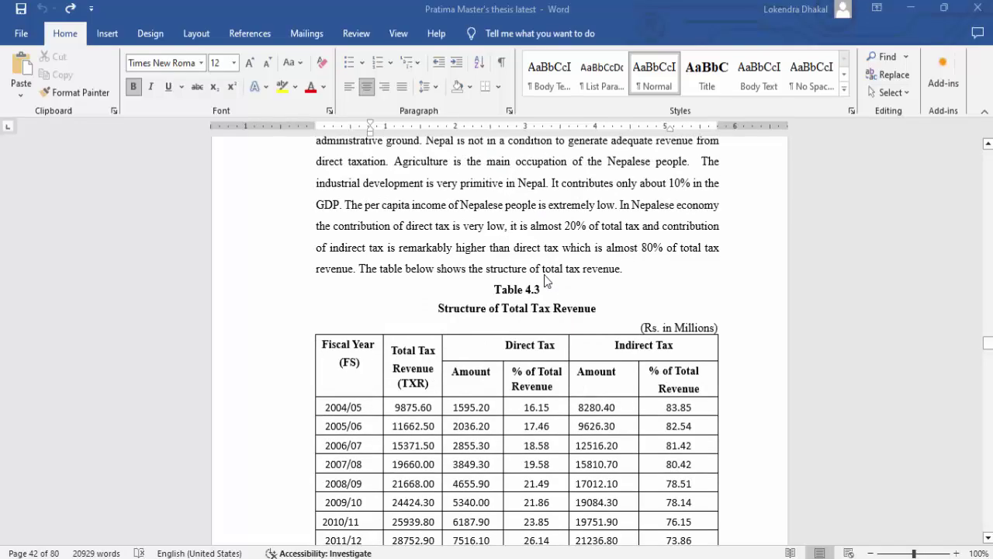
scroll(547, 280, up, 5)
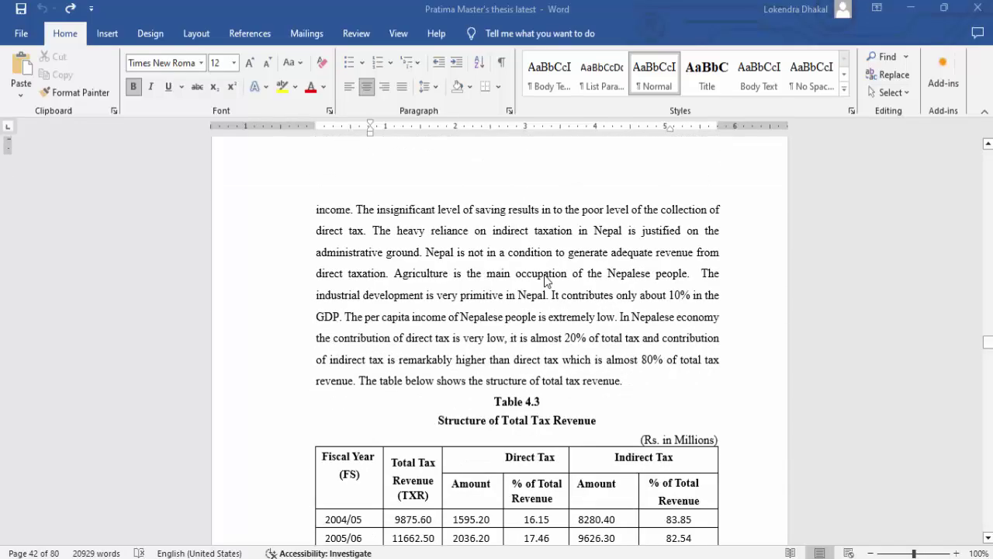
scroll(547, 281, up, 3)
scroll(547, 281, up, 5)
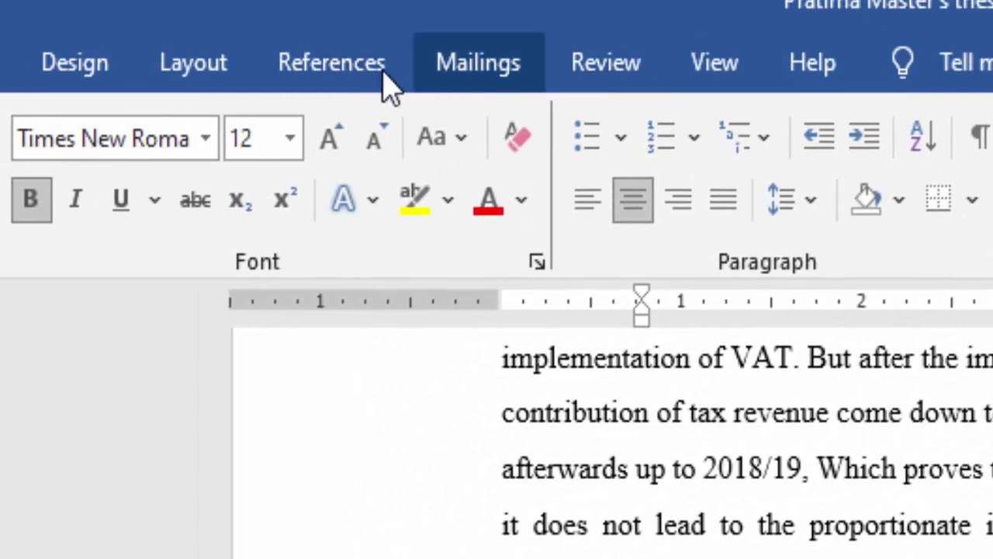
- Replace the old caption label with a new 'Figure 4' label so the caption reads Figure 4. 1
click(303, 81)
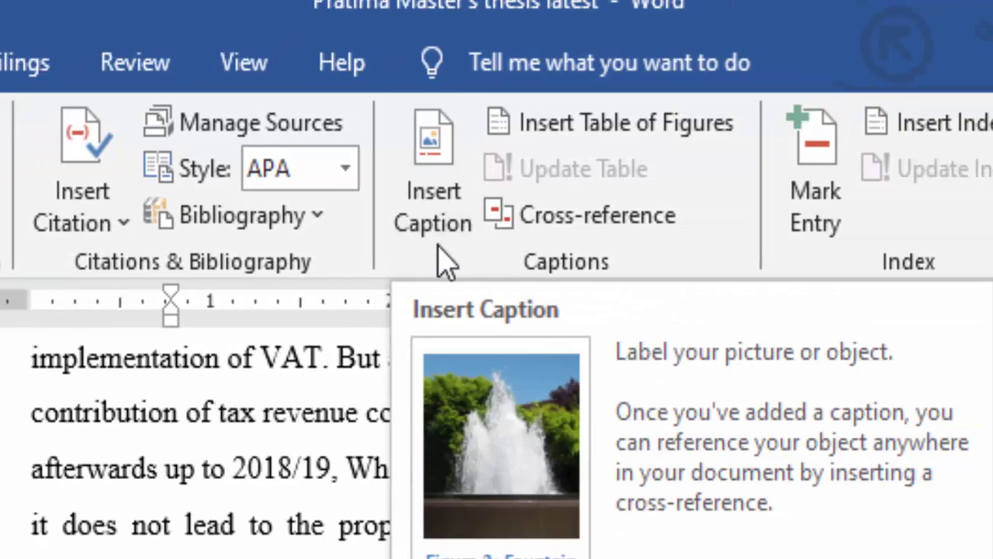
click(443, 188)
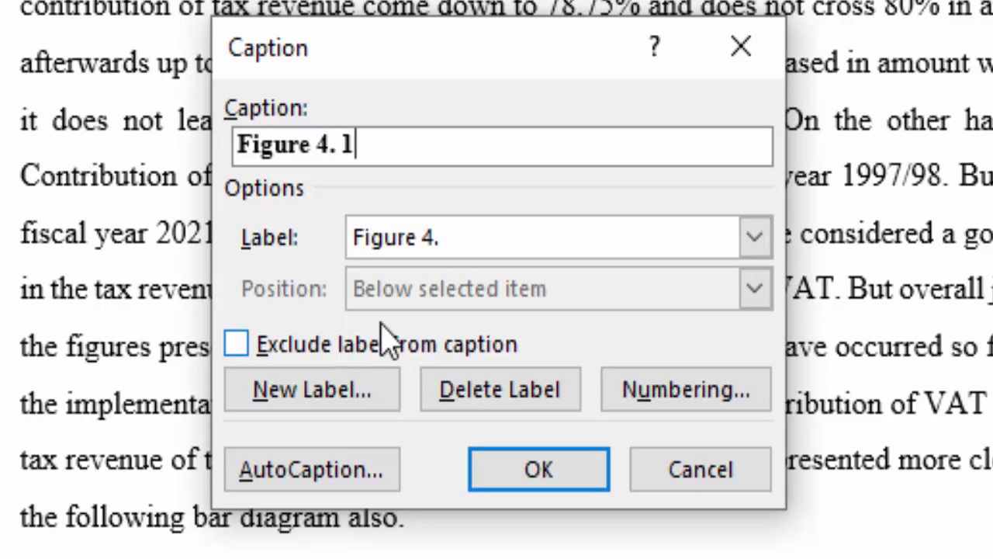
click(497, 397)
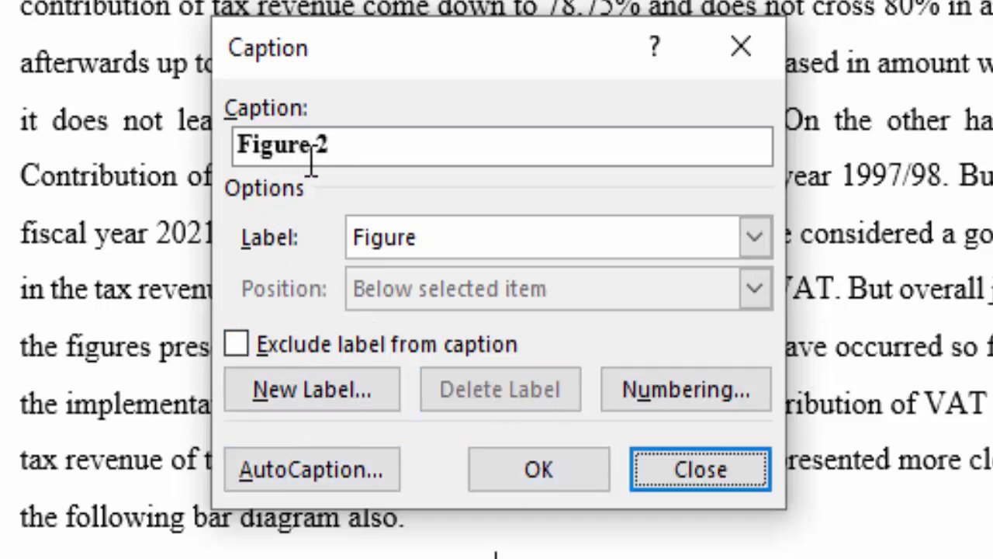
click(326, 392)
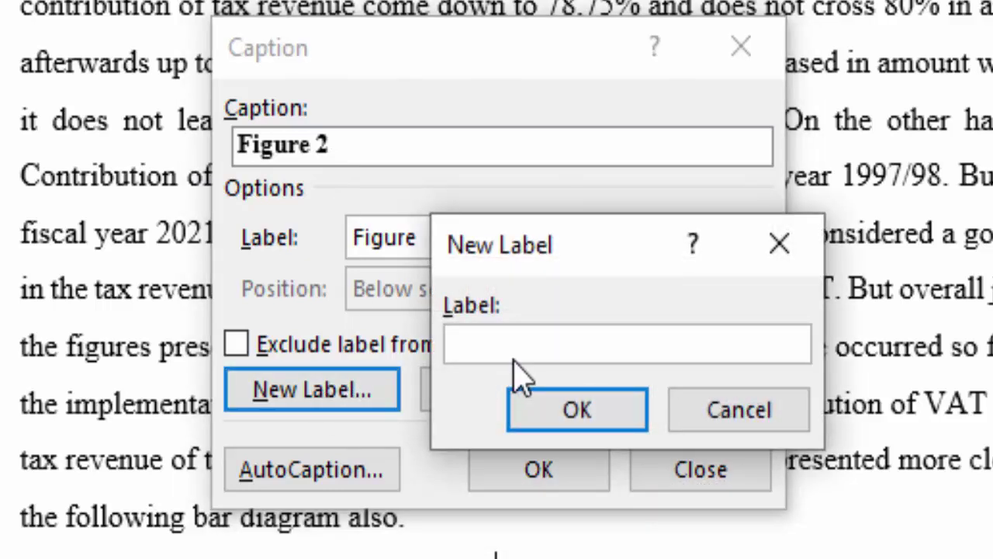
text(Figure)
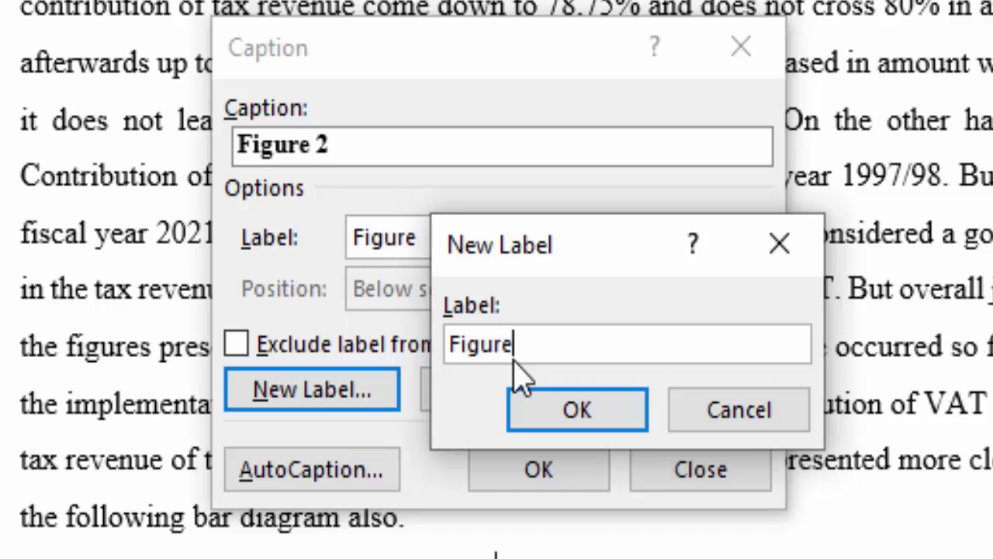
text( 4.)
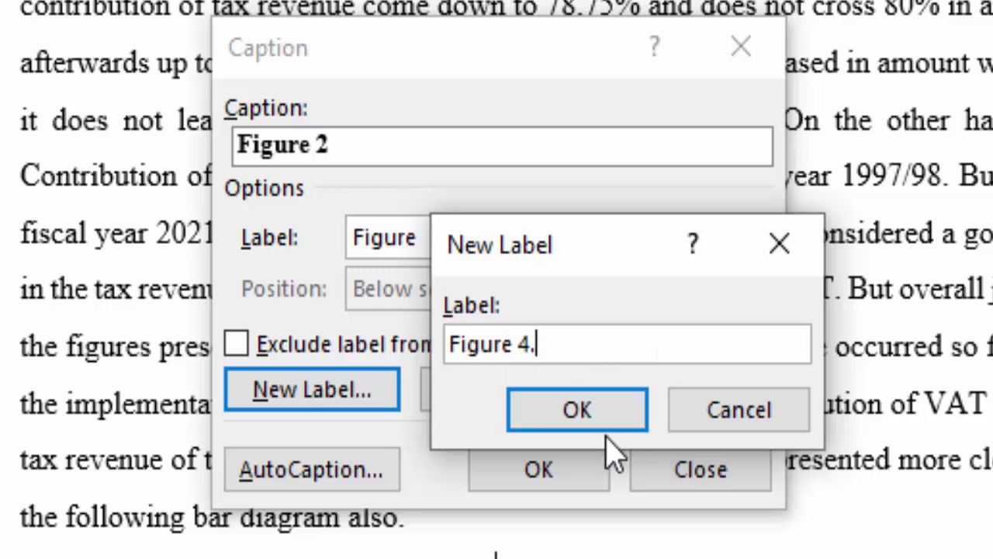
click(578, 411)
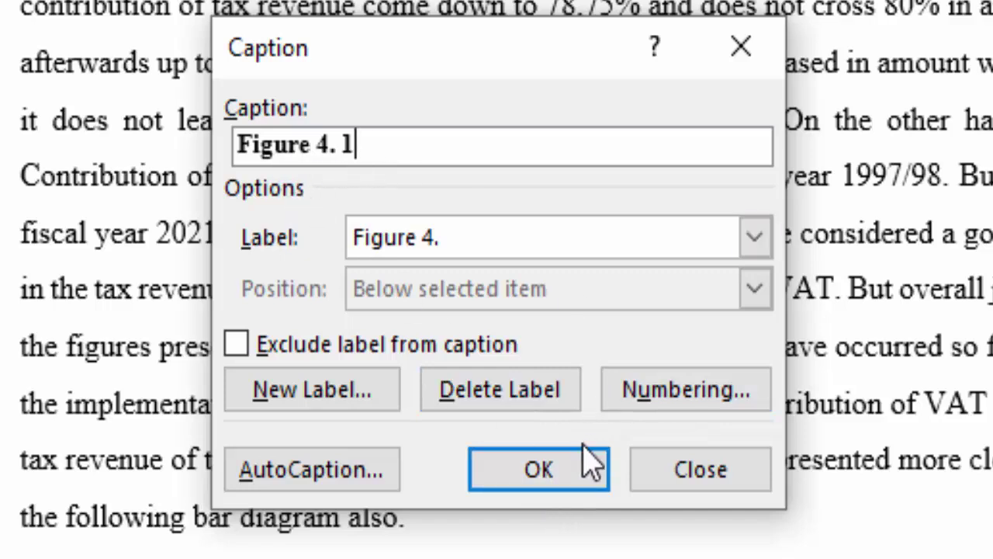
- Insert the Figure 4. 1 caption, delete the typed 'Figure 4.1' heading, and centre the caption
click(545, 471)
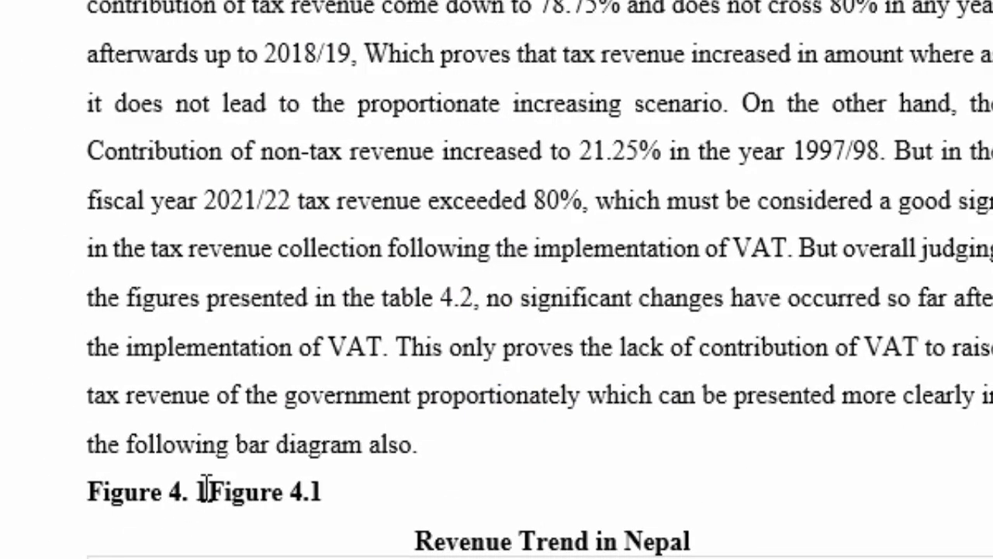
drag(206, 491, 117, 496)
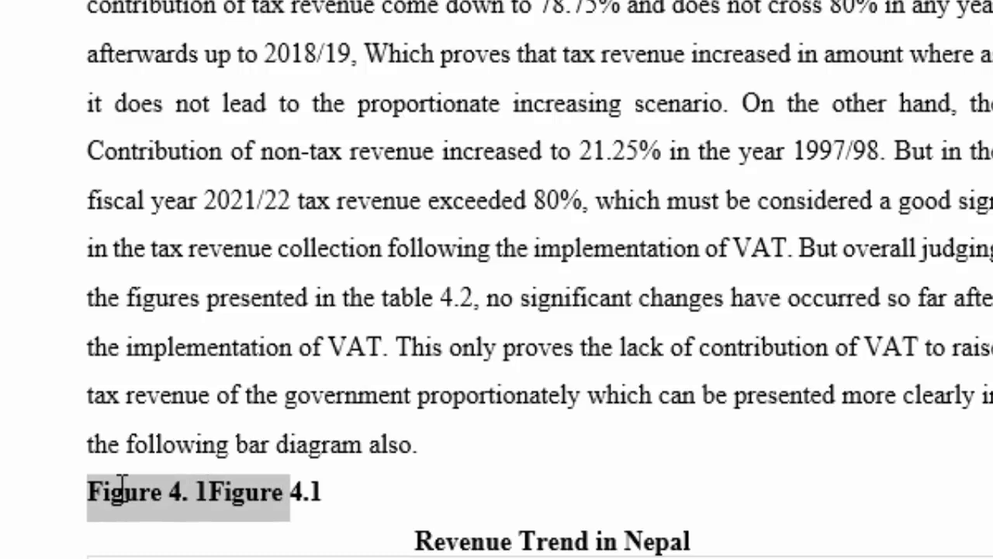
drag(207, 492, 321, 492)
click(211, 497)
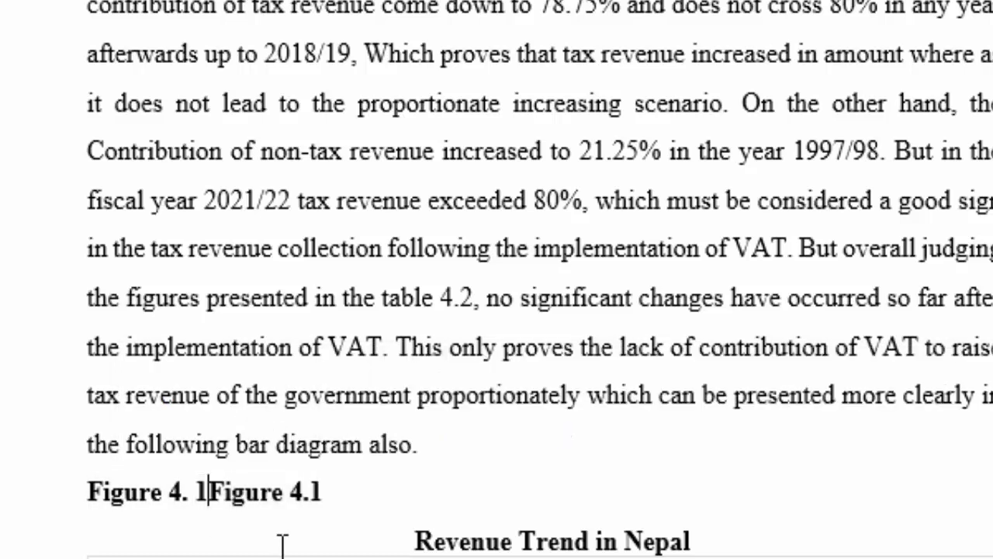
key(Delete)
key(Delete)
key(Delete)
key(Delete)
key(Delete)
key(Delete)
key(Delete)
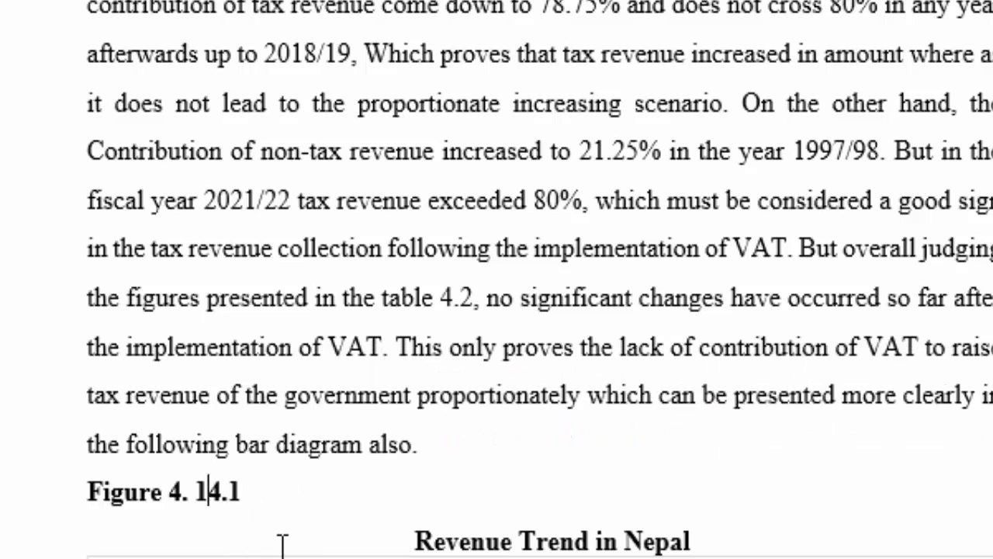
key(Delete)
key(Delete)
key(ctrl+e)
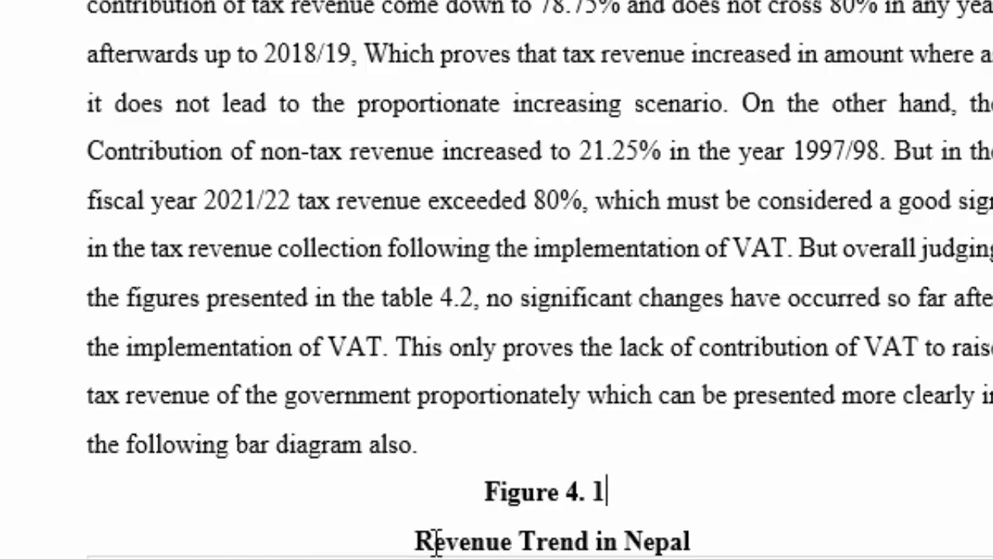
- Insert an automatic Figure 4. 2 caption at the Structure of Tax Revenue chart
scroll(539, 479, down, 2)
scroll(539, 479, down, 8)
scroll(536, 426, down, 5)
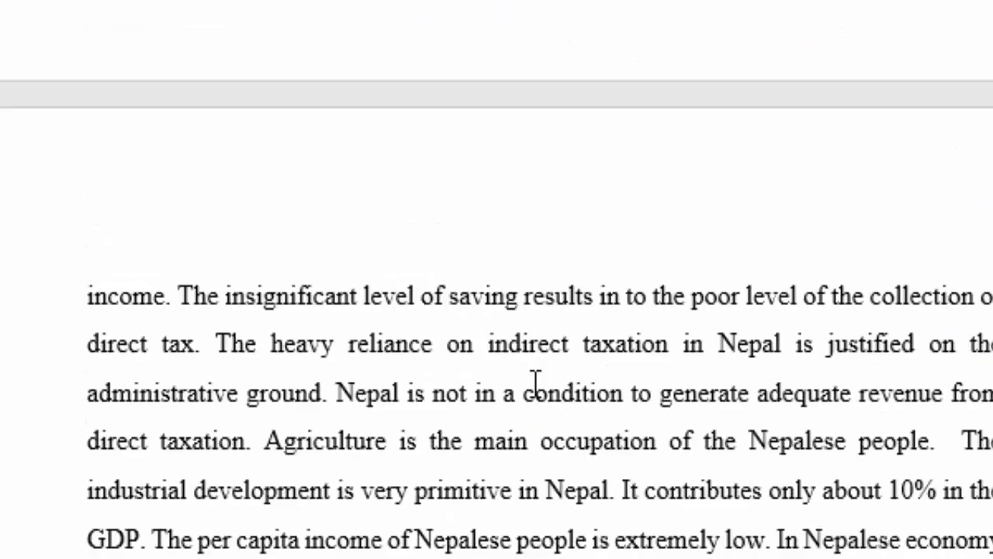
scroll(532, 195, down, 5)
scroll(535, 372, down, 5)
scroll(532, 355, down, 5)
scroll(529, 356, down, 5)
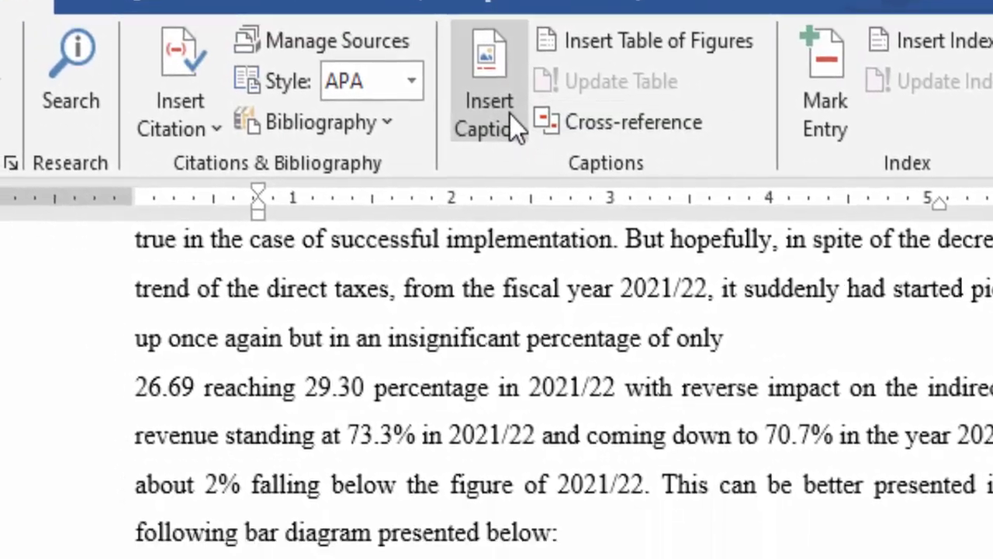
click(511, 116)
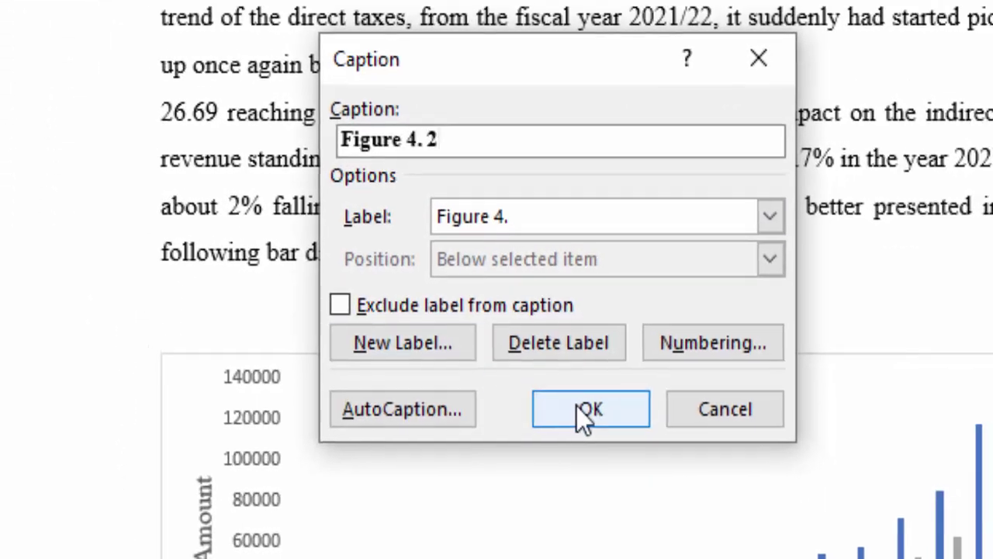
click(595, 404)
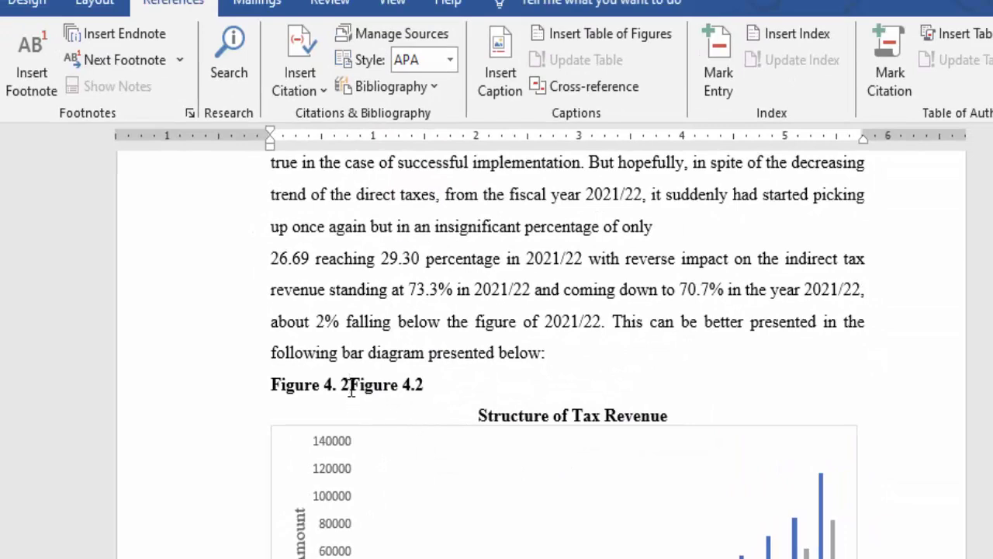
- Delete the old typed 'Figure 4.2', then centre the new caption and the chart title
key(Delete)
key(Delete)
key(Delete)
key(ctrl+e)
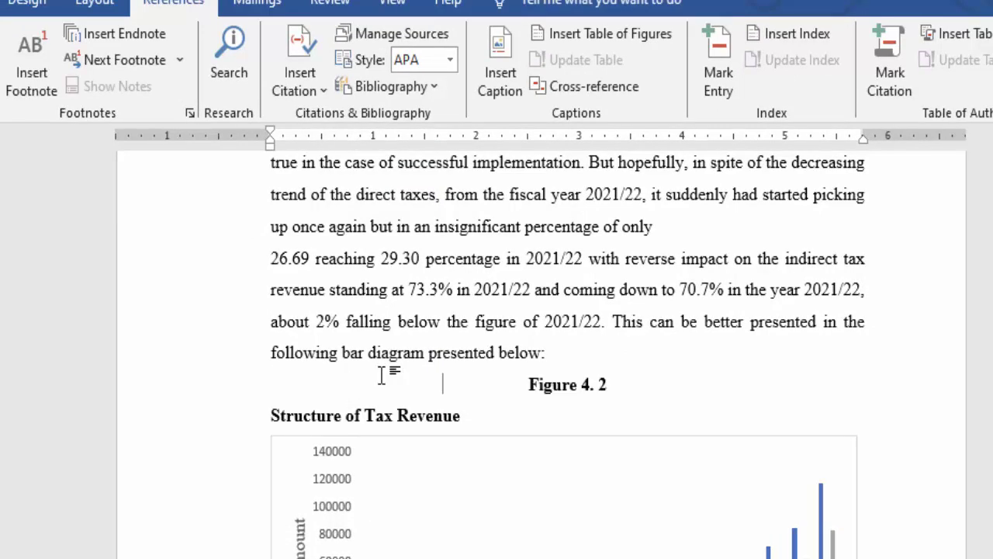
click(267, 415)
key(ctrl+e)
- Insert an automatic Figure 4. 3 caption at the Figure 4.3 line of the Total Direct Tax chart
scroll(390, 422, down, 2)
scroll(437, 381, down, 3)
scroll(435, 372, down, 2)
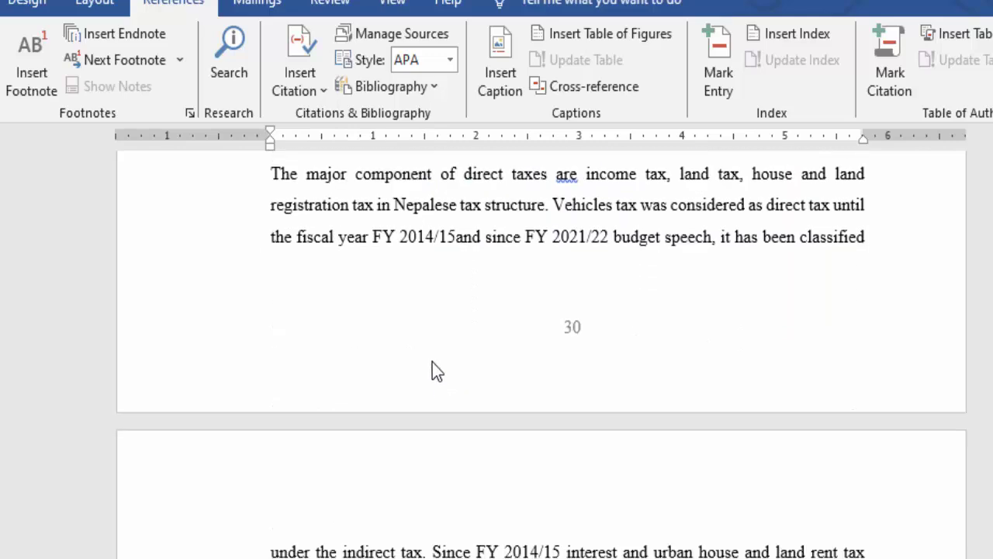
scroll(434, 365, down, 3)
scroll(433, 348, down, 3)
scroll(433, 348, down, 3)
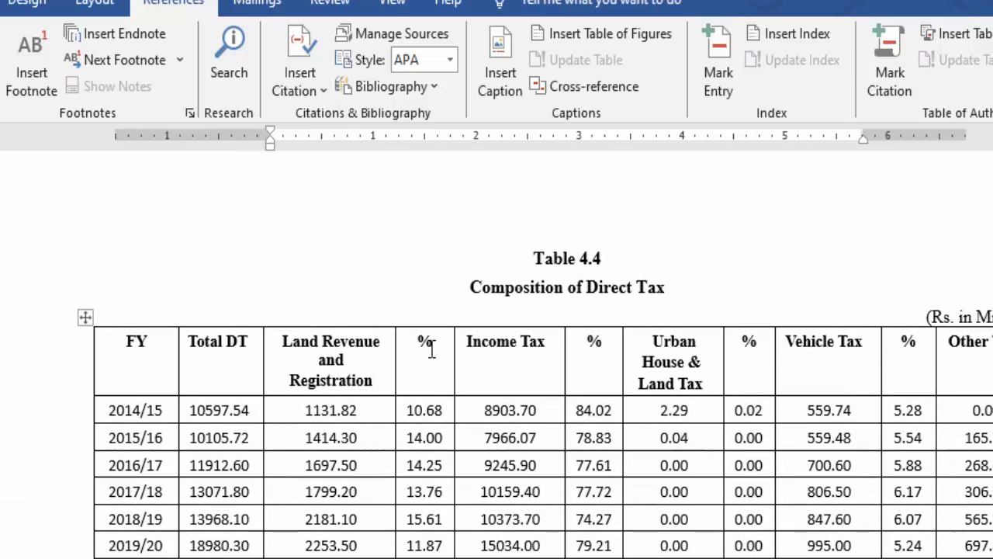
scroll(433, 349, down, 3)
scroll(432, 349, down, 3)
scroll(432, 350, down, 3)
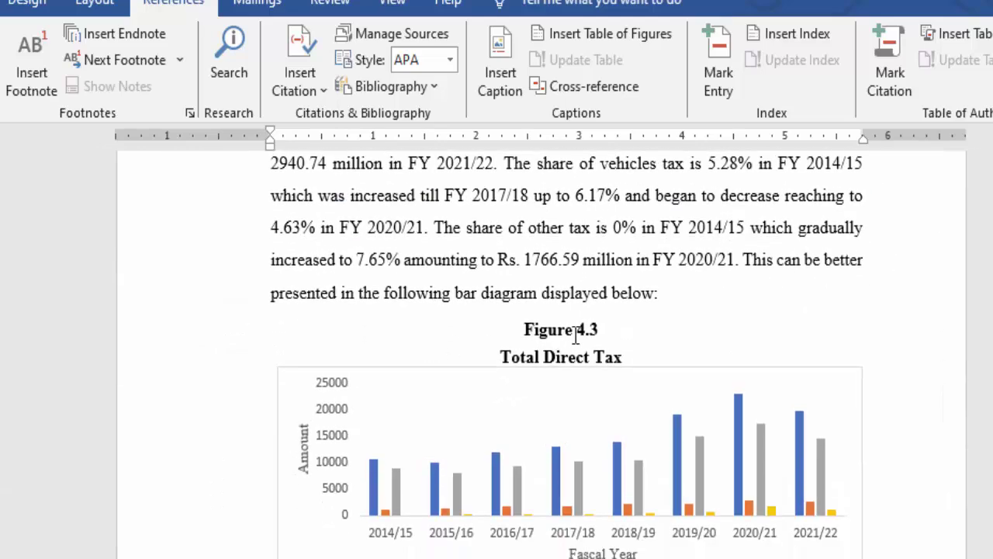
click(522, 329)
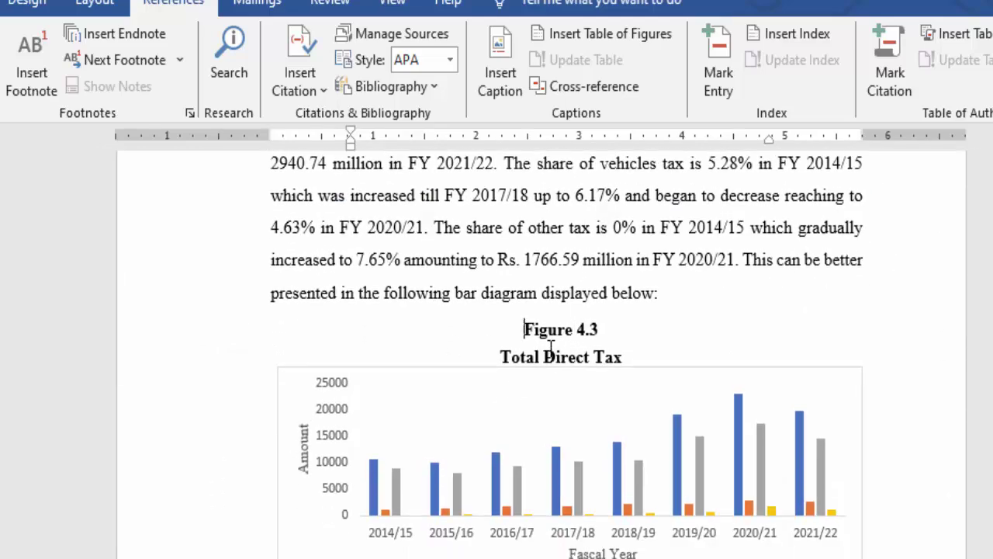
click(500, 73)
key(alt+u)
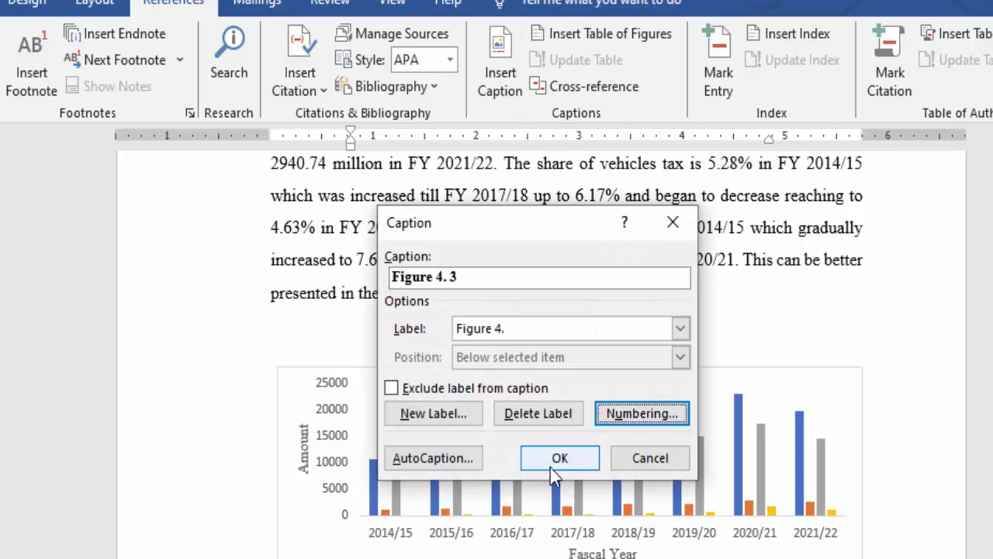
click(550, 464)
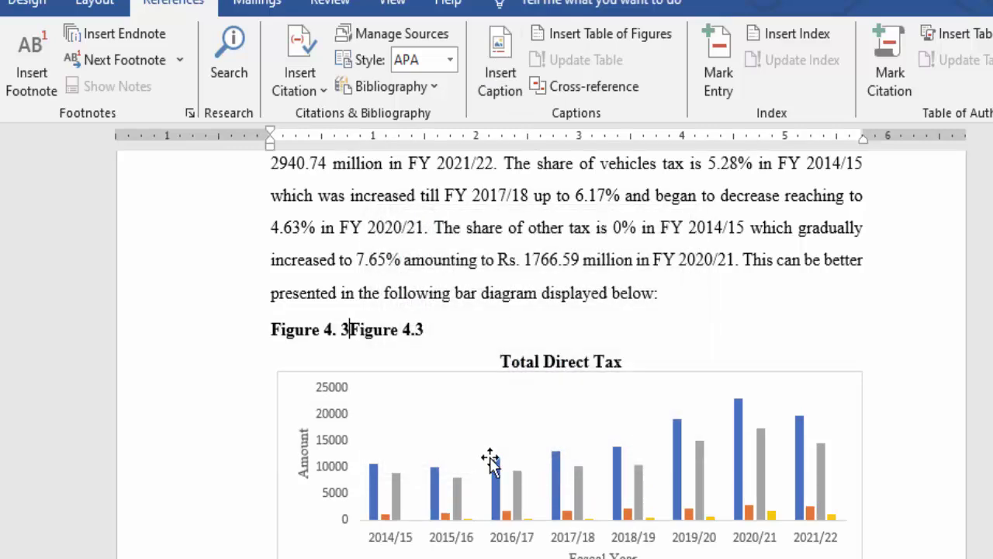
mouse_move(494, 469)
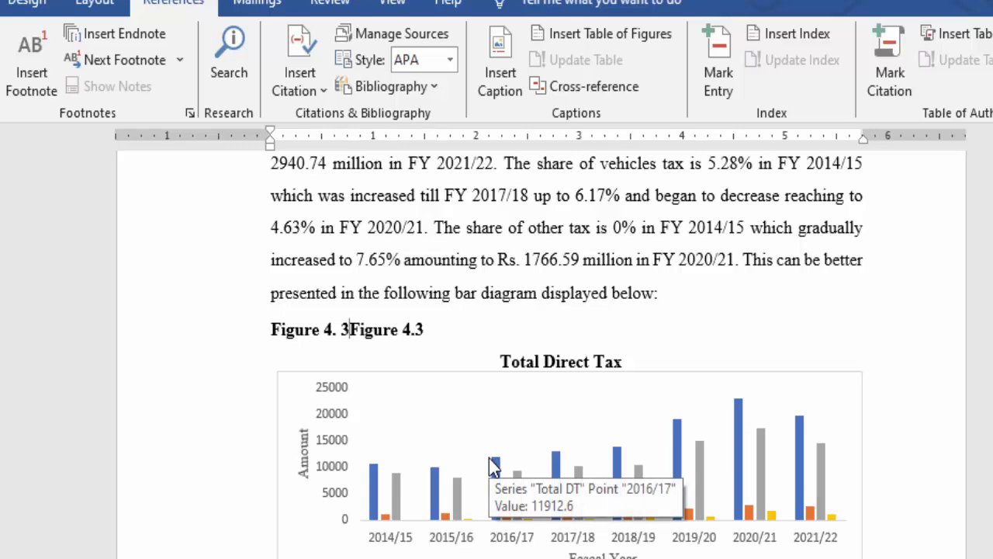
- Remove the leftover typed 'Figure 4.3' text and centre the Figure 4. 3 caption
key(Delete)
key(Delete)
key(Delete)
key(Delete)
key(Delete)
key(Delete)
key(Delete)
key(Delete)
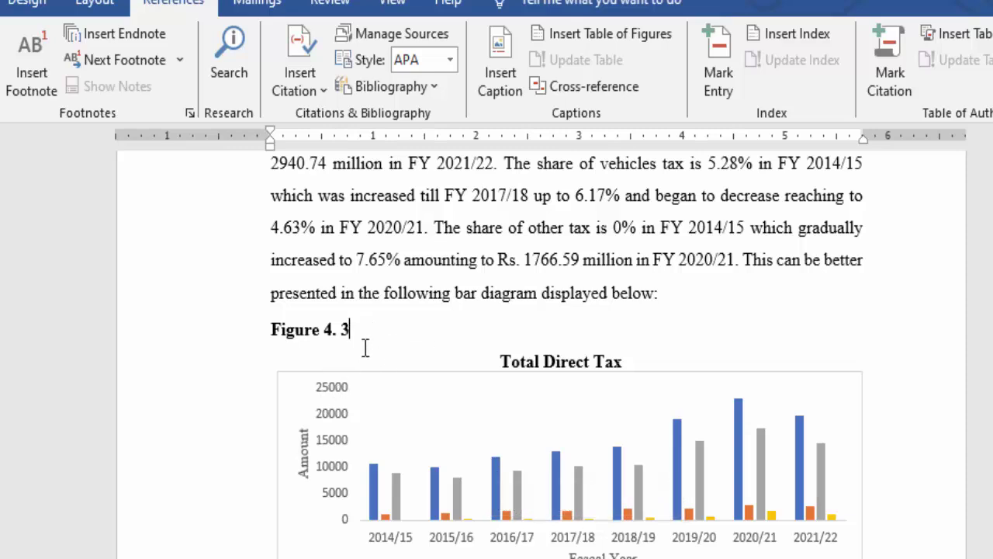
key(ctrl+e)
scroll(549, 347, up, 1)
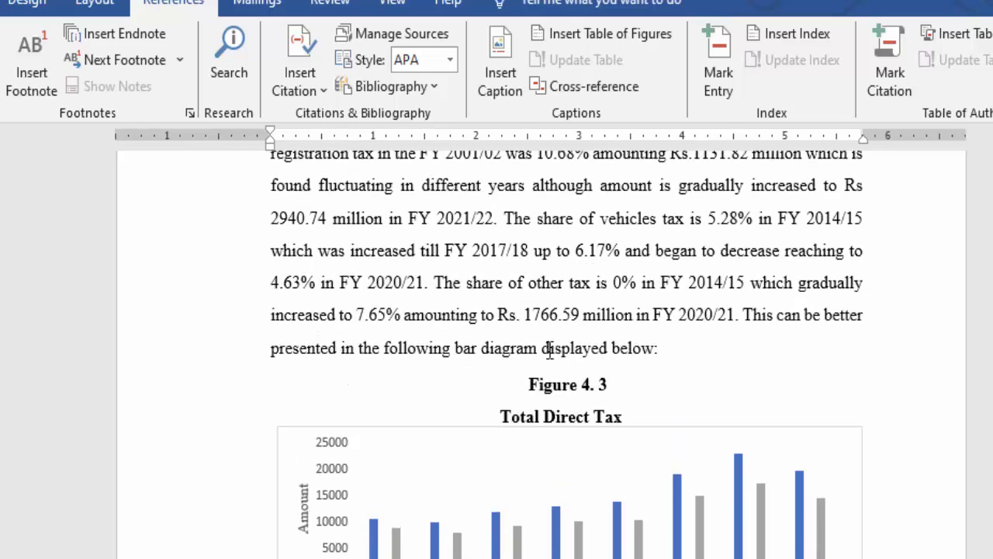
- Insert an automatic Figure 4. 4 caption before the typed Figure 4.4 at the Indirect Tax Revenue chart
scroll(652, 361, down, 1)
scroll(652, 360, down, 10)
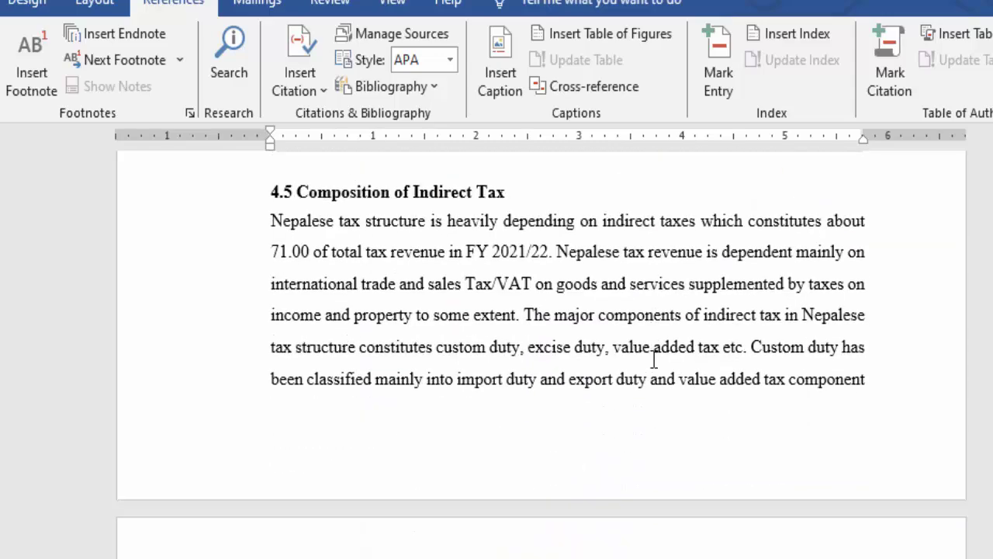
scroll(651, 361, down, 10)
scroll(652, 361, down, 6)
scroll(650, 360, down, 10)
scroll(650, 355, down, 7)
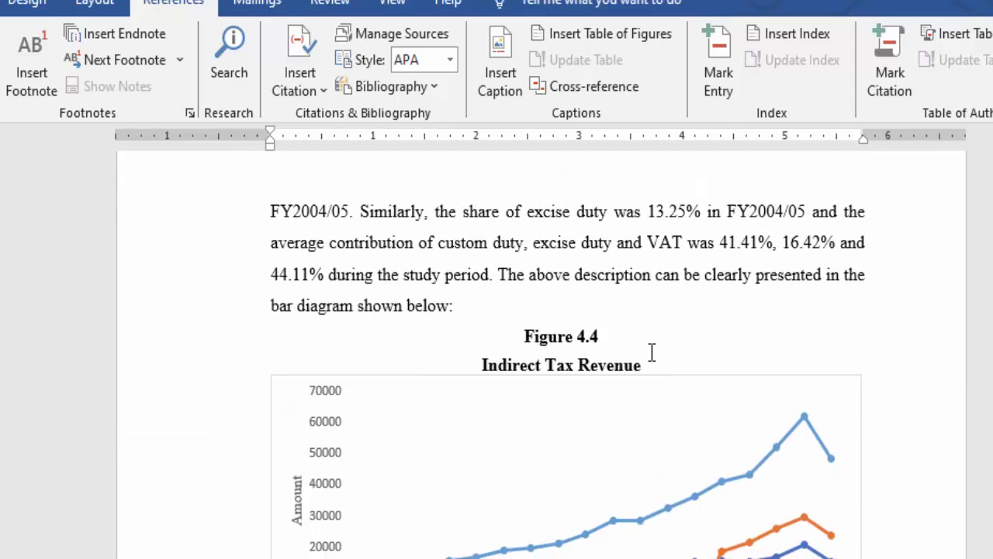
click(522, 339)
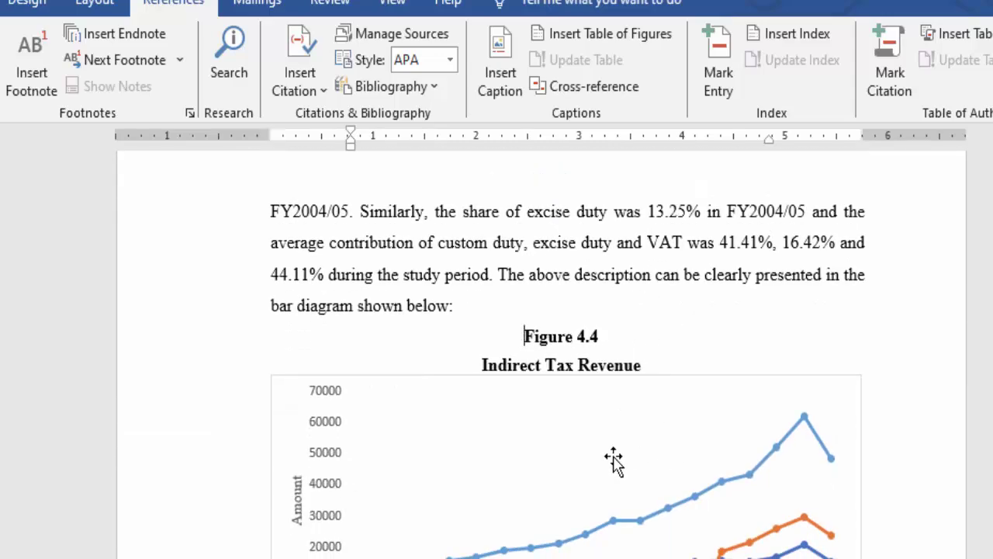
click(502, 78)
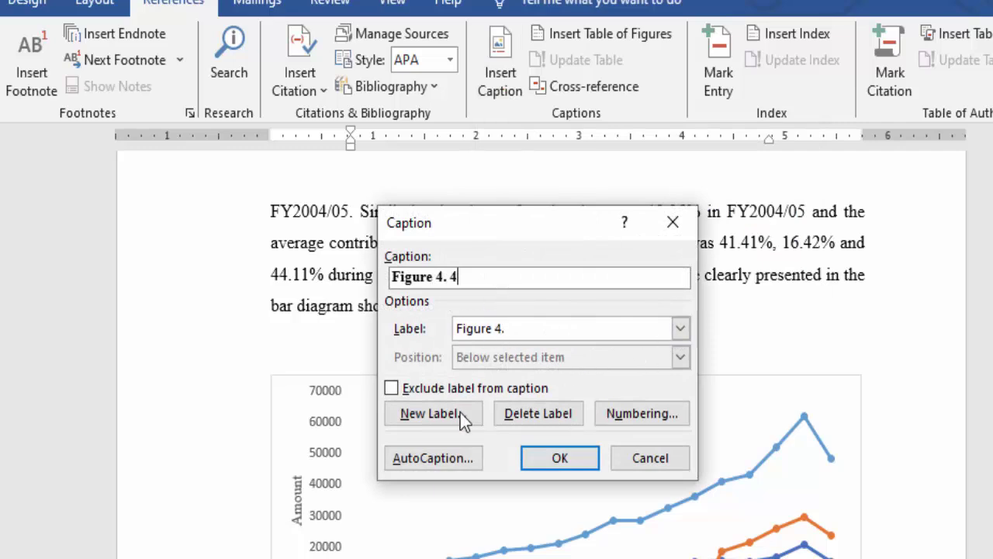
click(560, 459)
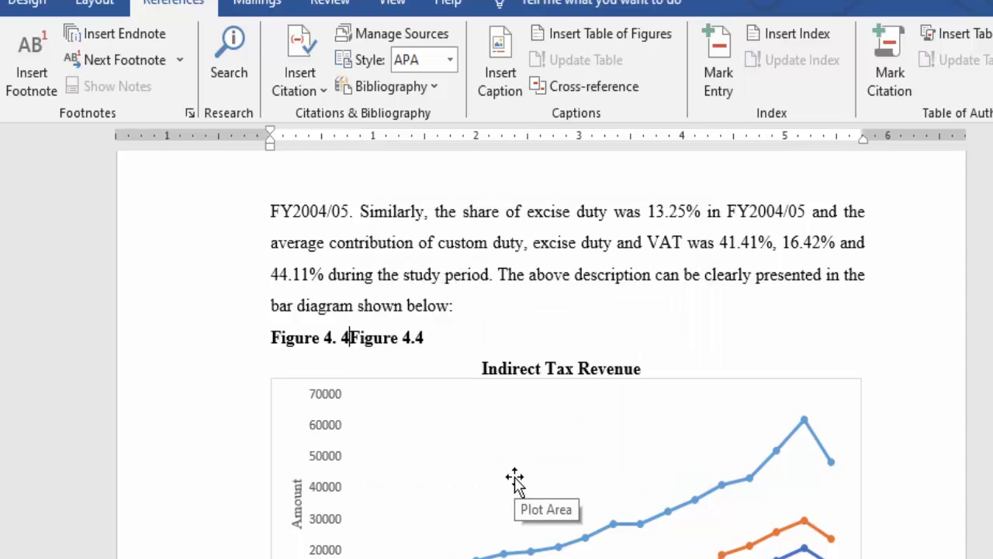
- Centre the Figure 4. 4 caption and delete most of the old typed label, leaving '.4'
key(ctrl+e)
key(Delete)
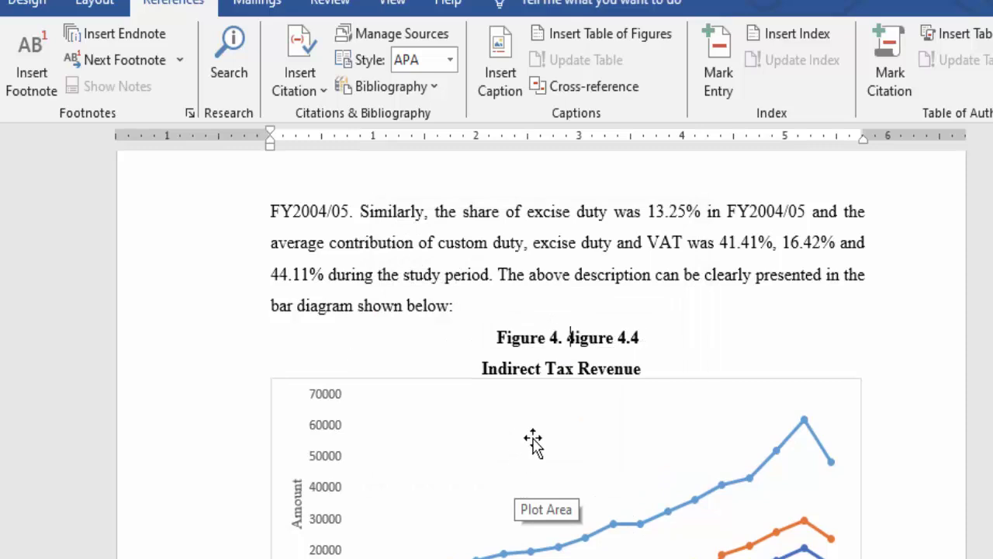
key(Delete)
key(Delete)
key(Delete)
key(Delete)
key(Delete)
key(Delete)
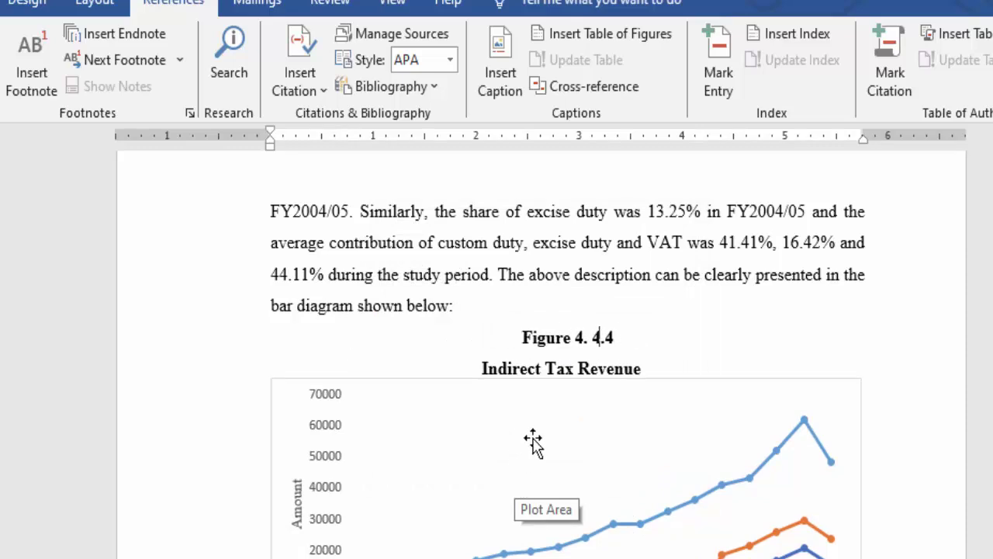
key(Delete)
key(Delete)
key(Delete)
- Caption the GDP contribution chart with a centred automatic Figure 4. 5, removing the typed label
scroll(538, 354, down, 1)
scroll(539, 355, down, 5)
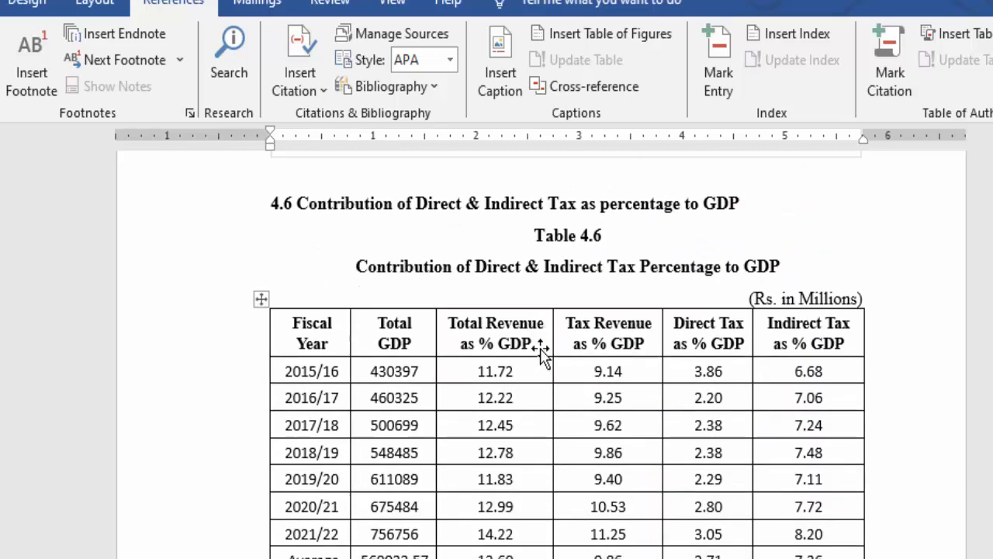
scroll(543, 349, down, 5)
scroll(543, 350, down, 5)
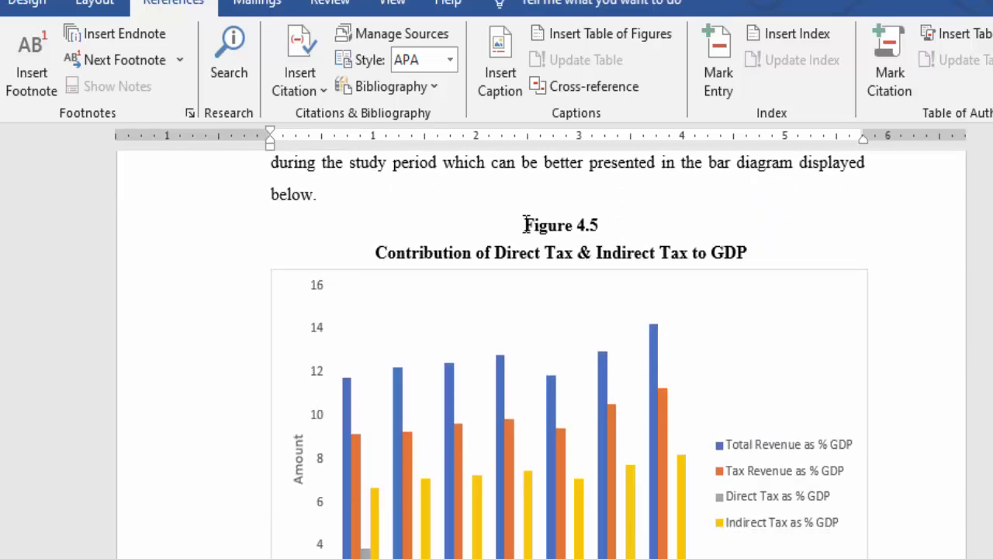
click(578, 332)
click(501, 66)
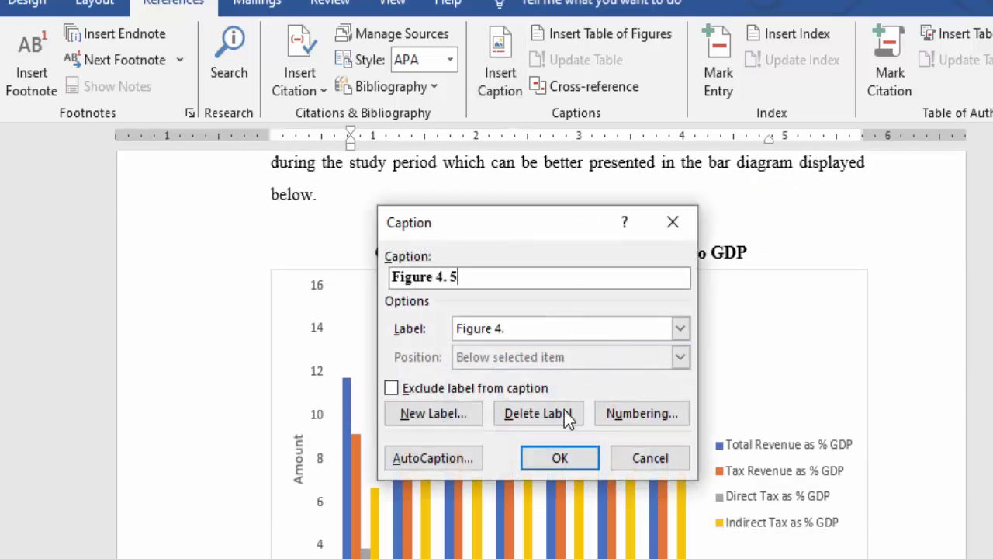
click(560, 458)
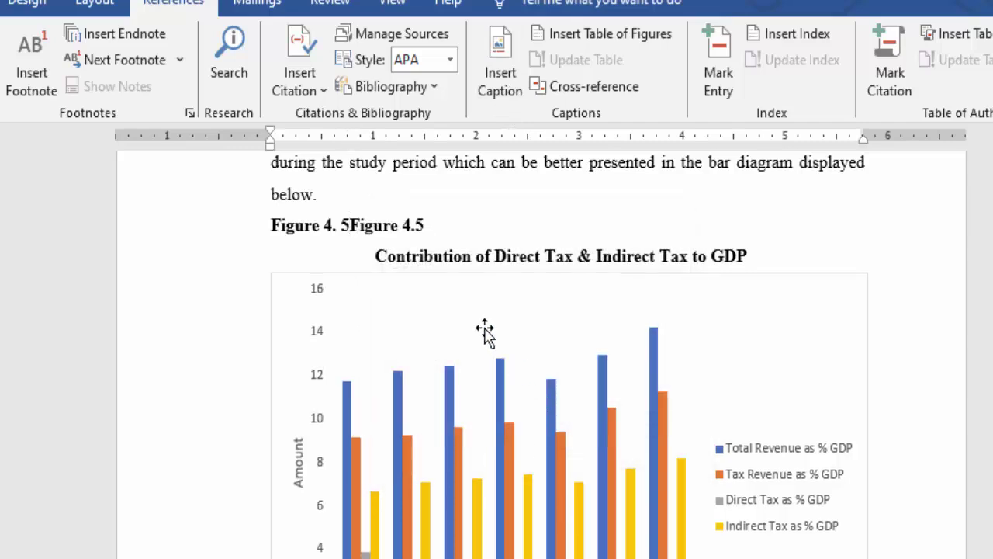
key(Delete)
key(Delete)
key(Delete)
key(Delete)
key(Delete)
key(Delete)
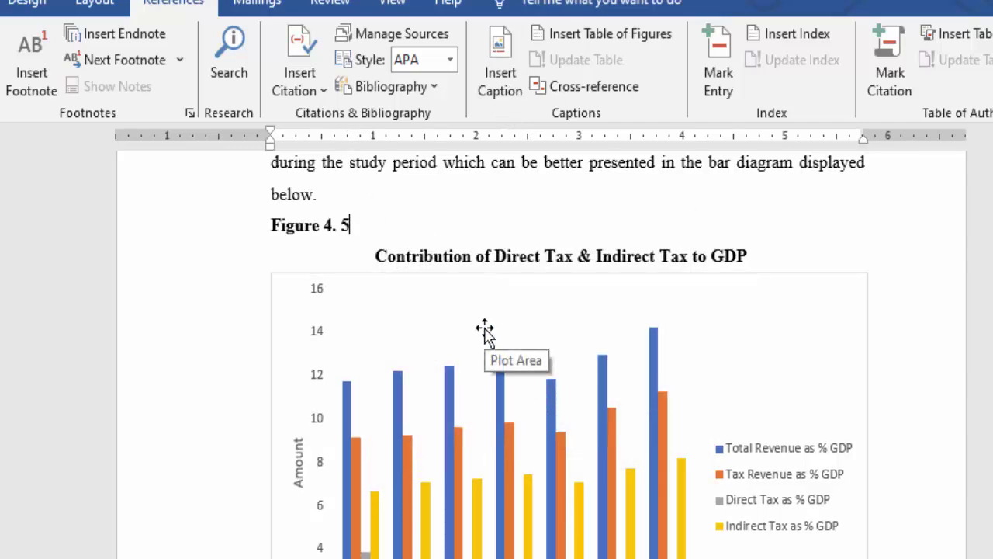
key(ctrl+e)
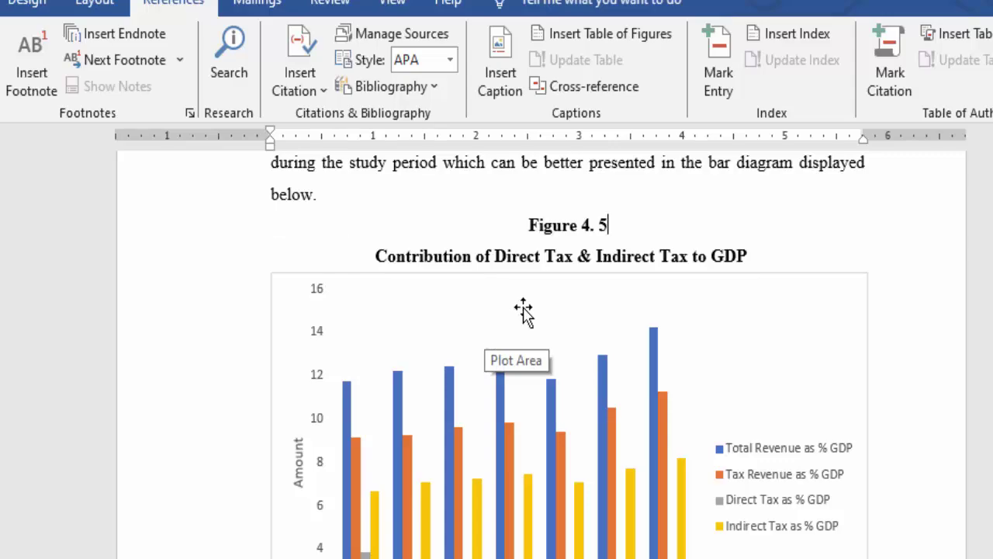
- Insert an automatic Figure 4. 6 caption at the Non-Tax Revenue chart and delete the old 'Fi' characters
scroll(524, 312, down, 5)
scroll(524, 312, down, 5)
scroll(524, 334, down, 4)
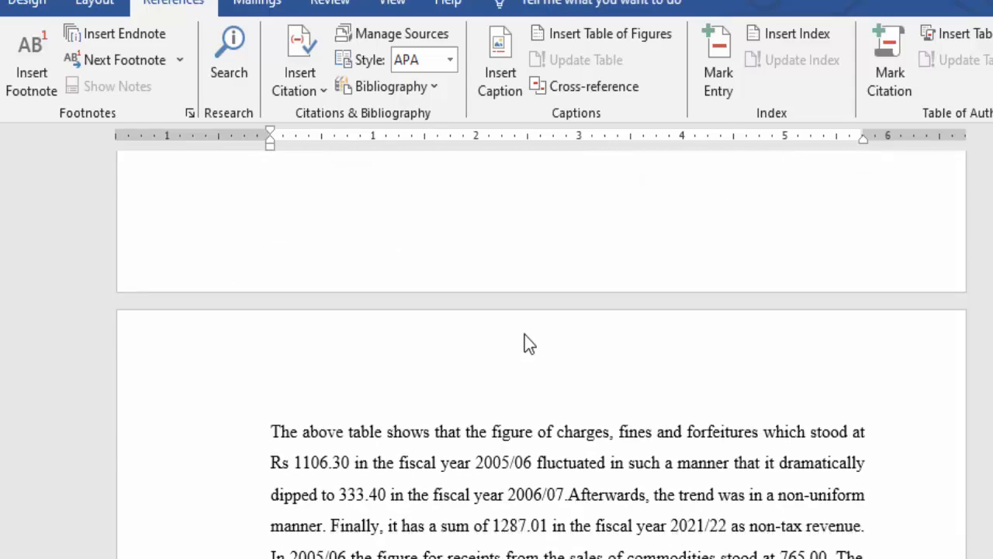
scroll(525, 334, down, 5)
scroll(543, 318, down, 1)
click(521, 284)
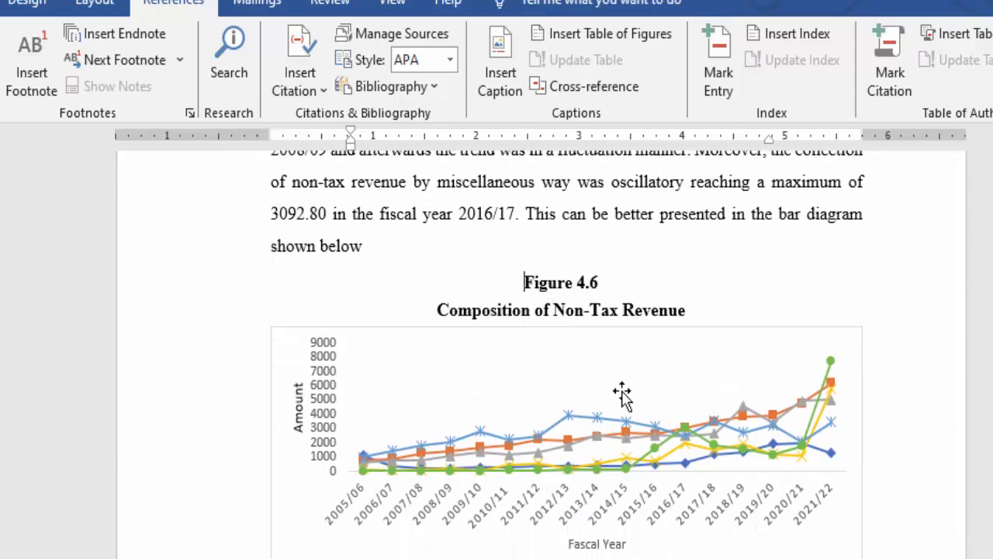
click(501, 78)
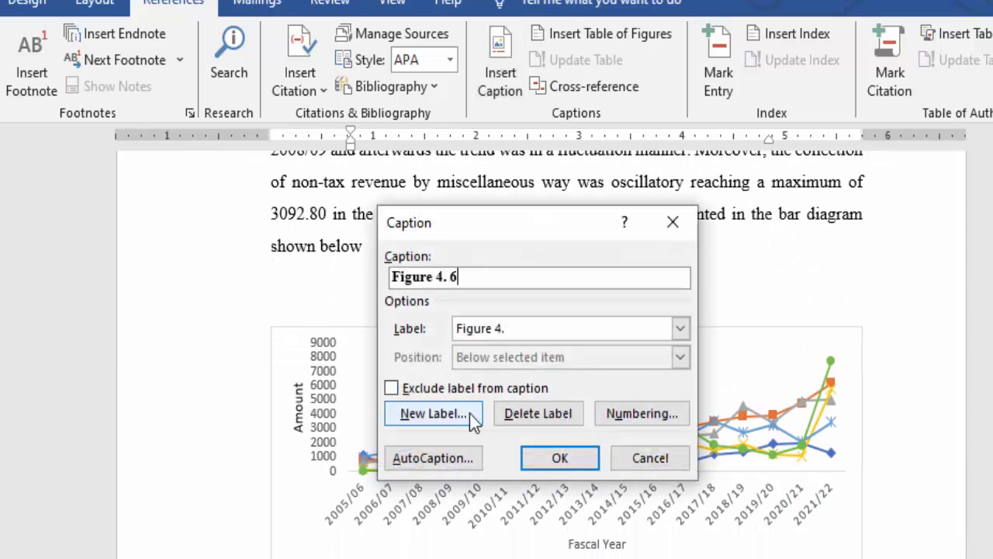
click(554, 466)
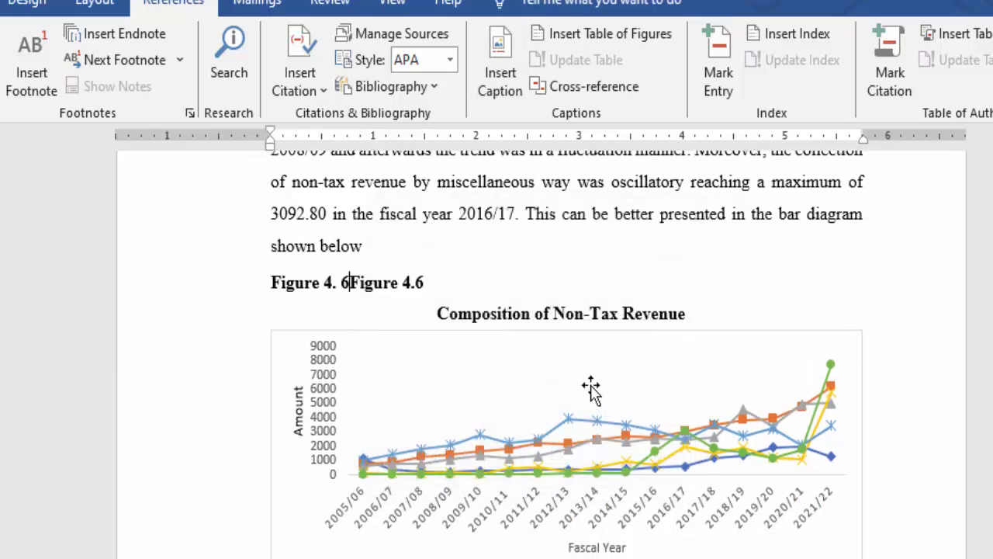
key(Delete)
key(Delete)
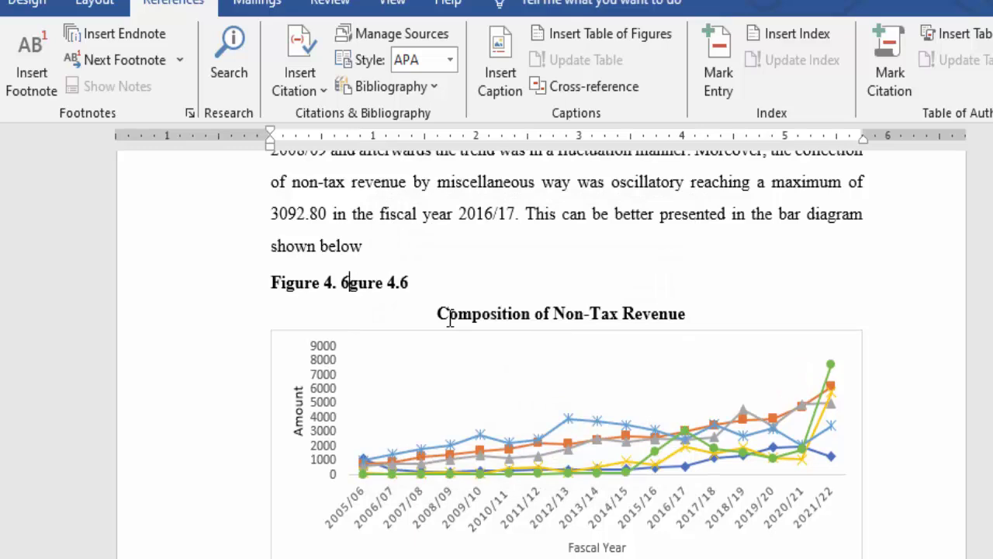
key(Delete)
key(Delete)
key(Delete)
- Centre the Figure 4. 6 caption and move down to the VAT Registrant chart
key(ctrl+e)
scroll(548, 312, down, 4)
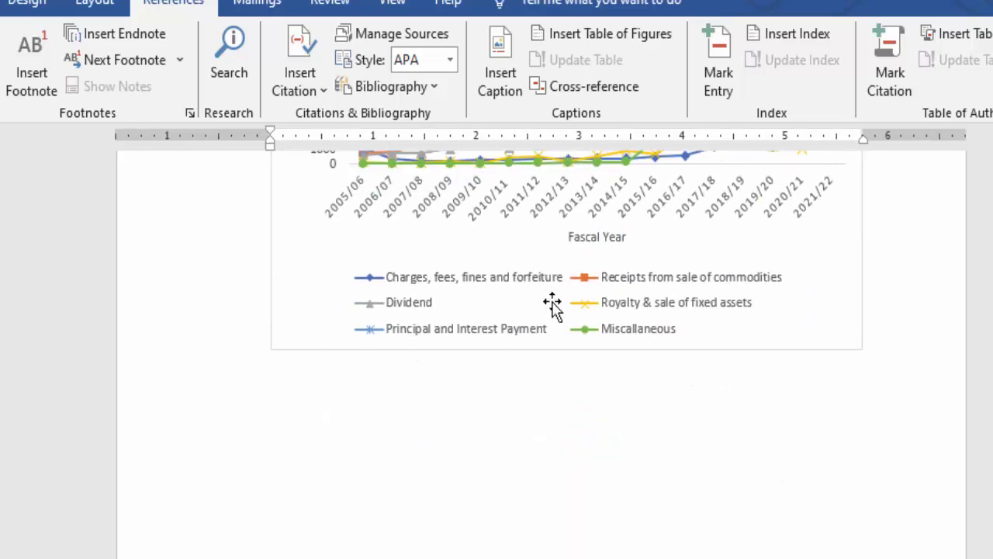
scroll(548, 312, down, 5)
scroll(549, 312, down, 5)
scroll(548, 312, down, 5)
scroll(546, 316, down, 5)
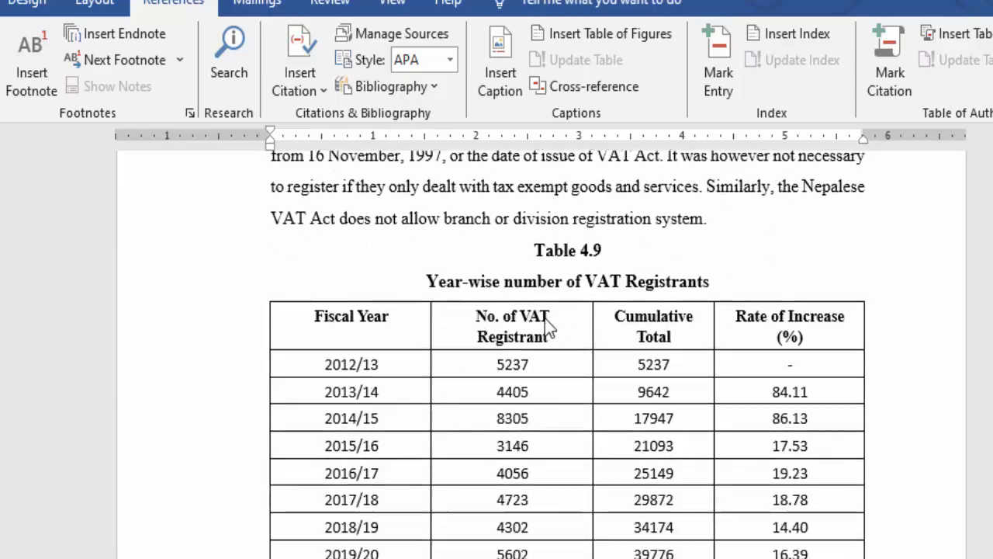
scroll(544, 318, down, 5)
scroll(542, 326, down, 5)
scroll(540, 330, down, 5)
scroll(630, 547, up, 3)
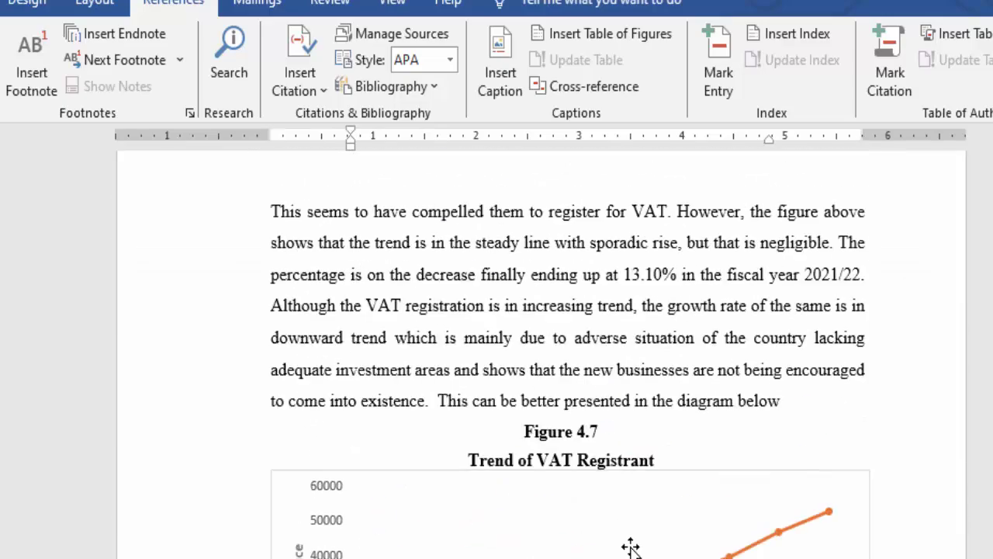
- Give the VAT Registrant chart a centred automatic Figure 4. 7 caption, removing the typed label
click(500, 73)
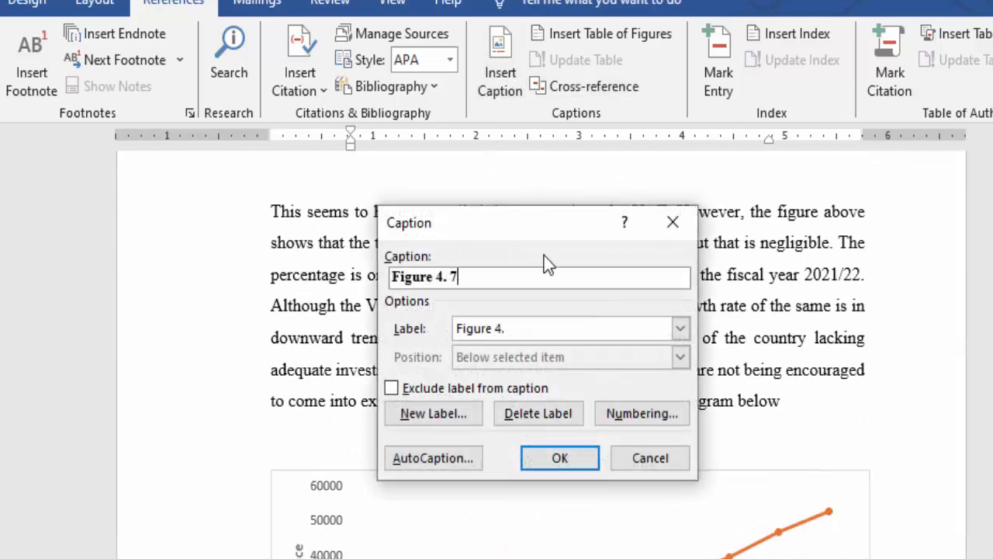
click(560, 459)
key(Delete)
key(Delete)
key(Delete)
key(Delete)
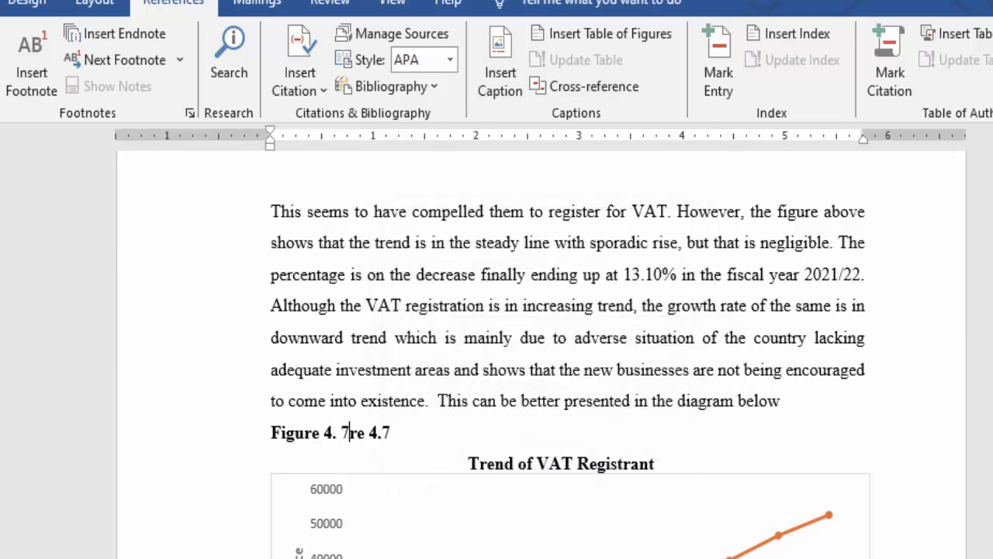
key(Delete)
key(Delete)
key(Delete)
key(ctrl+e)
- Insert an automatic Figure 4. 8 caption at the VAT revenue chart and delete the typed label
scroll(598, 421, down, 5)
scroll(598, 419, down, 5)
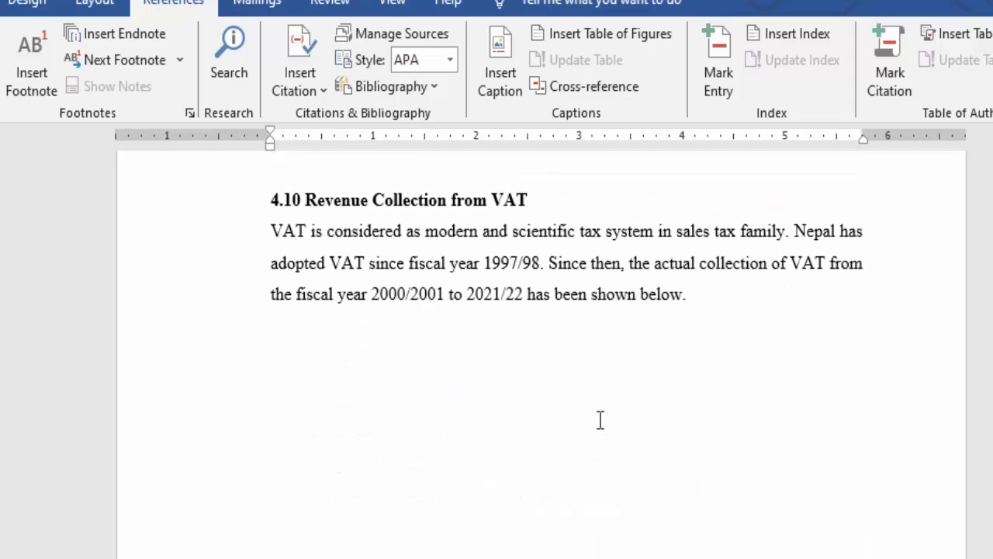
scroll(594, 426, down, 5)
scroll(590, 432, down, 5)
scroll(587, 437, down, 5)
scroll(588, 439, down, 5)
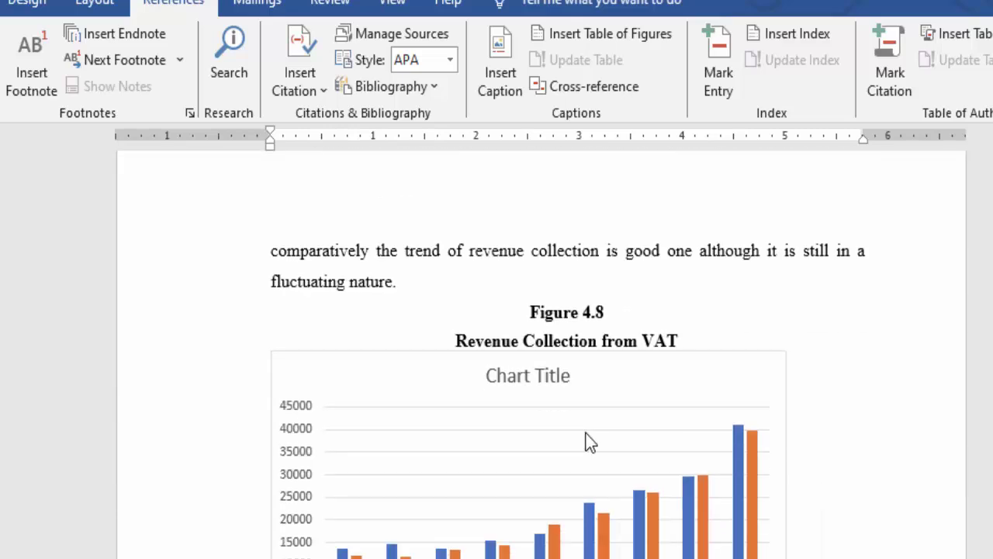
click(531, 292)
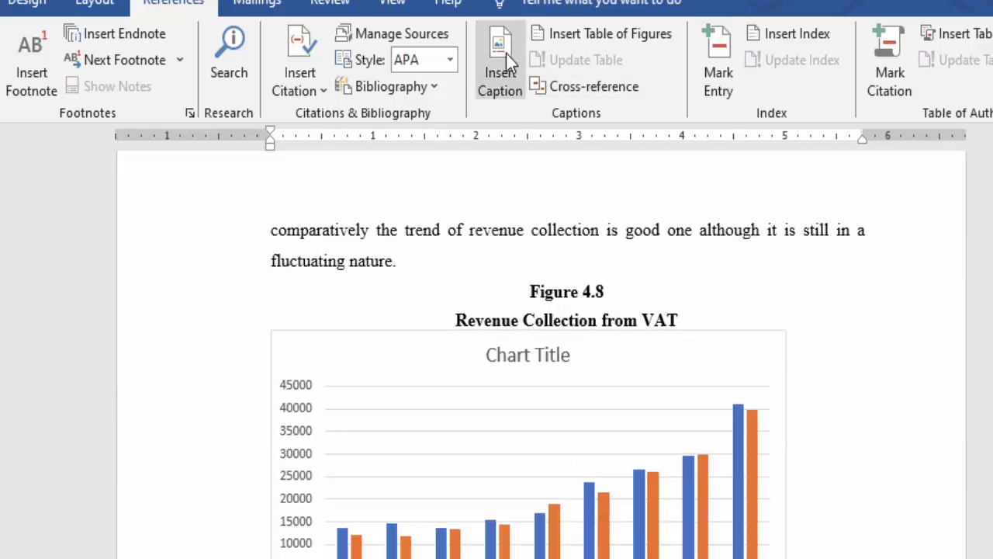
click(500, 72)
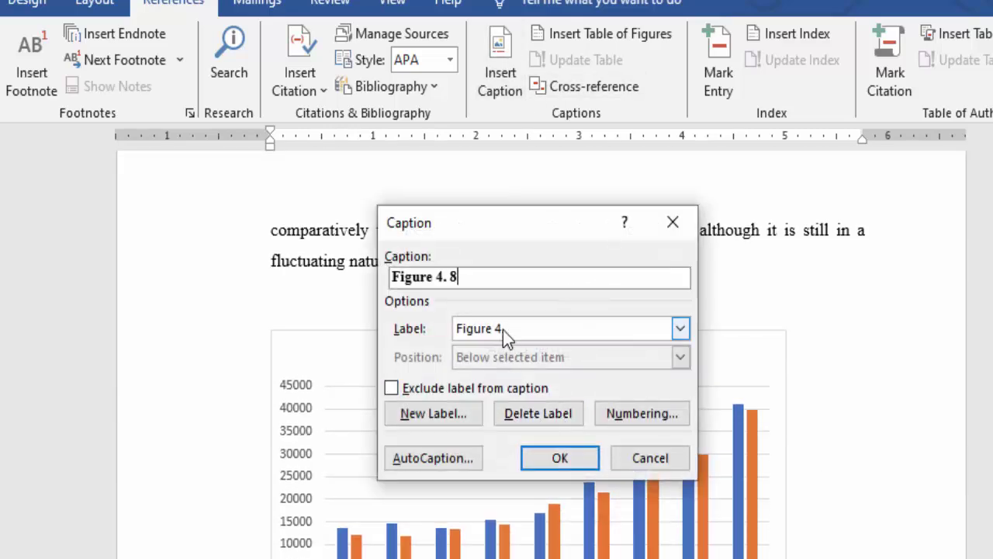
click(560, 460)
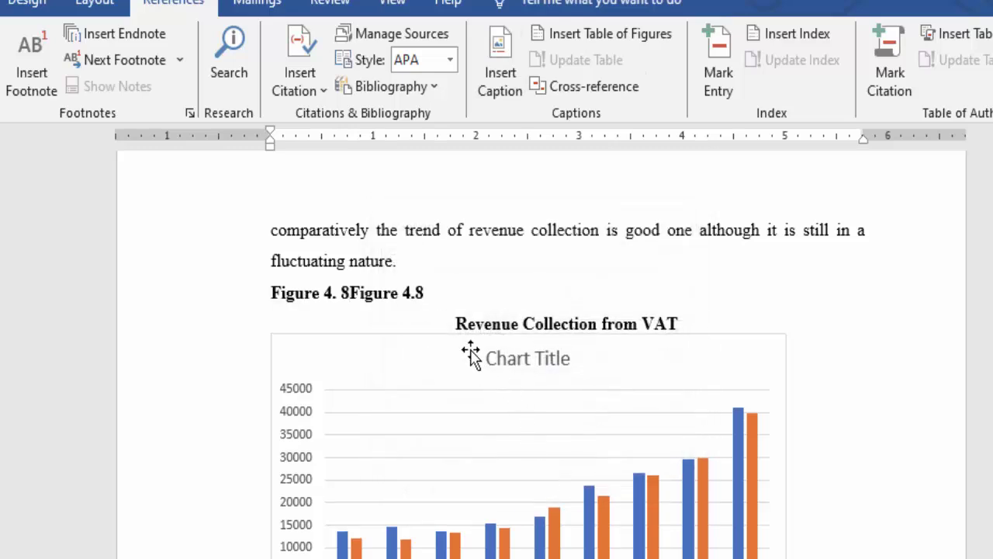
key(Delete)
key(Delete)
key(Delete)
key(Delete)
key(Delete)
key(Delete)
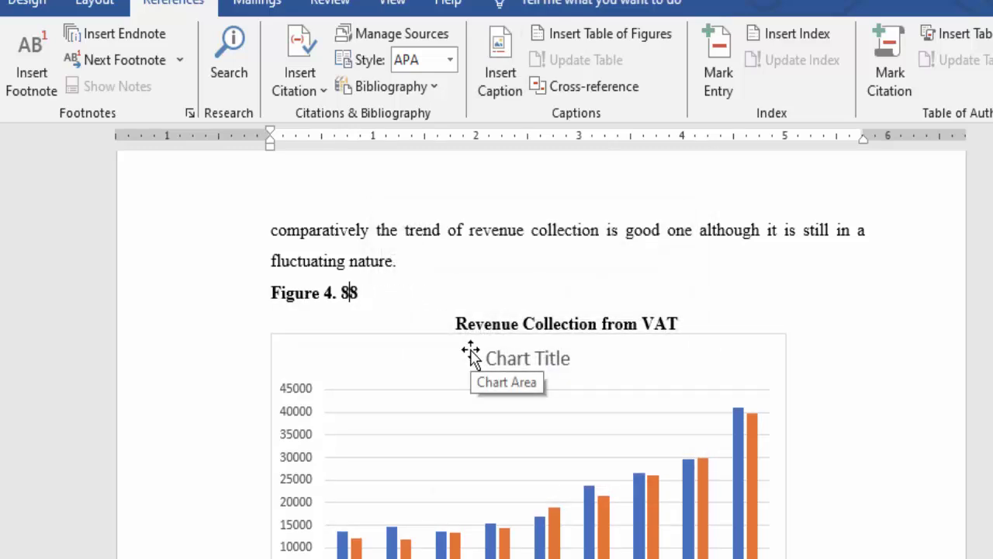
- Centre the Figure 4. 8 caption and scroll down to the next chart
key(ctrl+e)
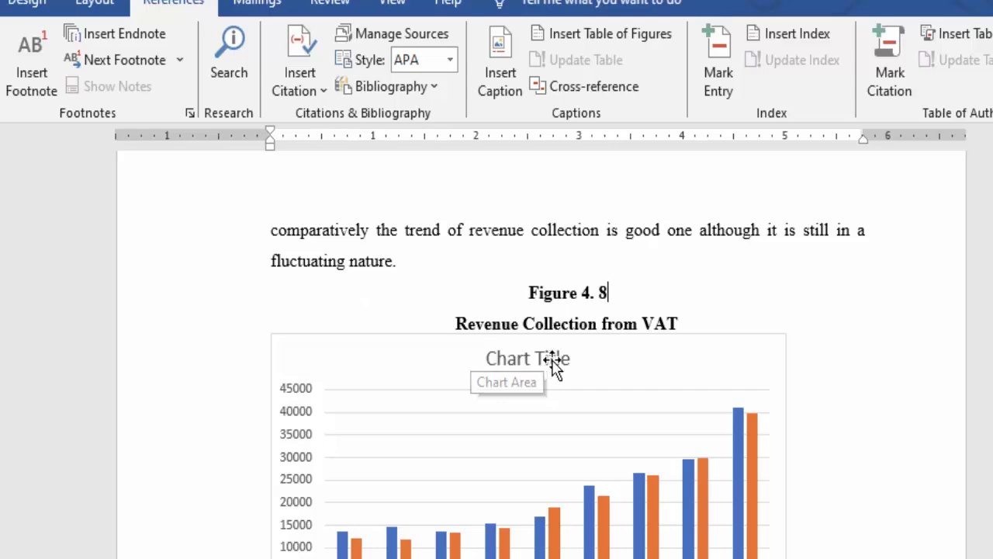
scroll(557, 341, down, 2)
scroll(560, 325, down, 5)
scroll(559, 324, down, 5)
scroll(559, 324, down, 5)
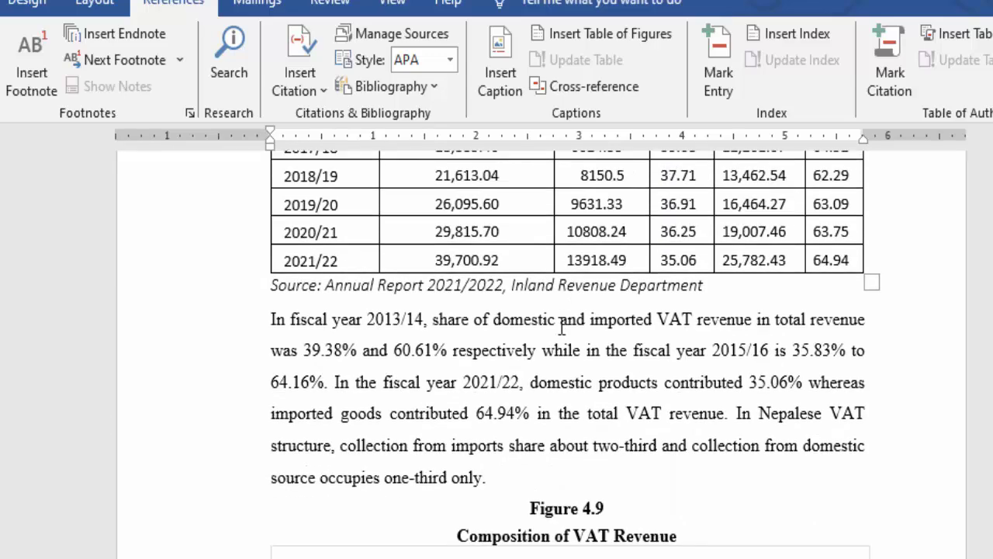
scroll(560, 324, down, 5)
scroll(565, 353, up, 3)
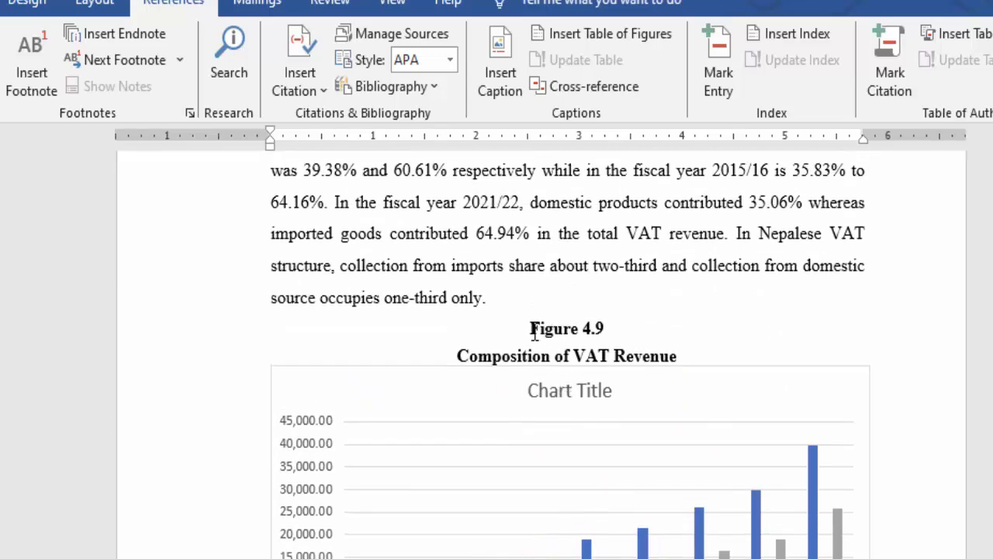
- Replace the typed Figure 4.9 with a centred automatic Figure 4. 9 caption
click(532, 329)
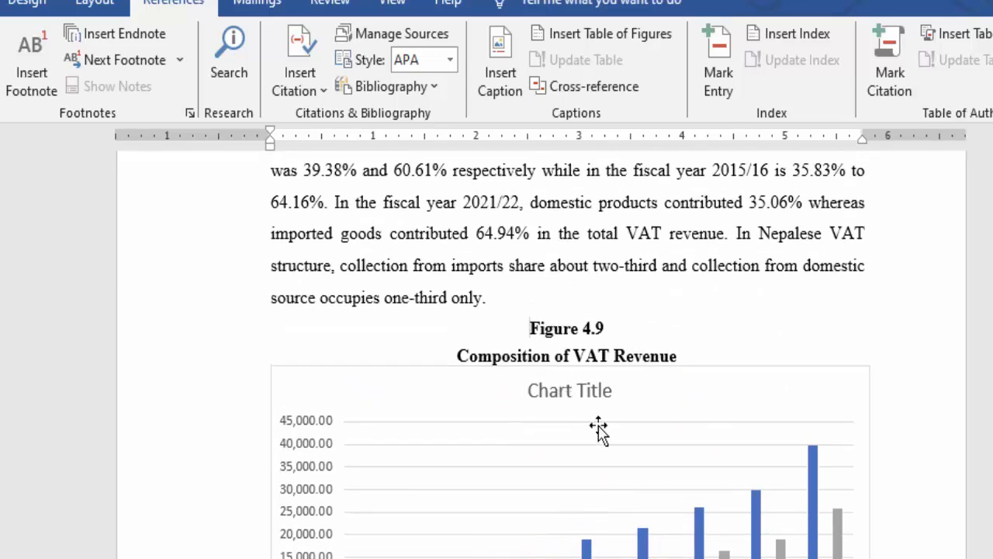
click(501, 62)
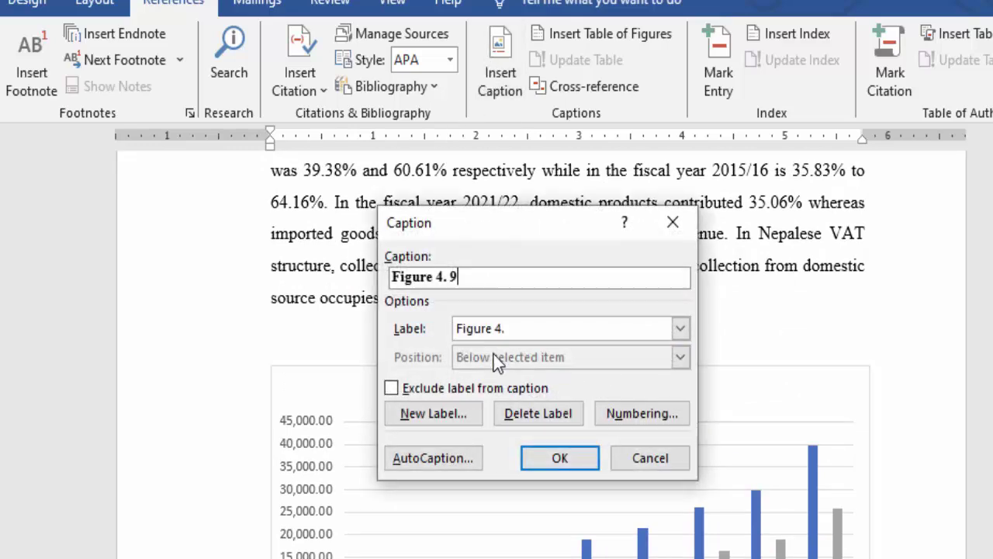
click(558, 457)
key(Delete)
key(Delete)
key(Delete)
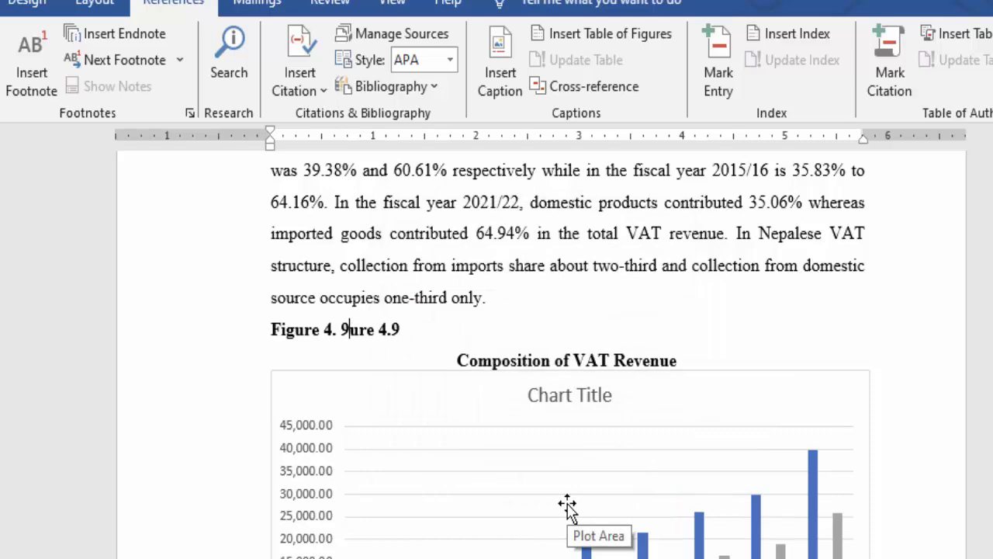
key(Delete)
key(Delete)
key(Delete)
key(ctrl+e)
- Replace the typed Figure 4.10 on the VAT share chart with a centred automatic Figure 4. 10 caption
scroll(574, 357, down, 5)
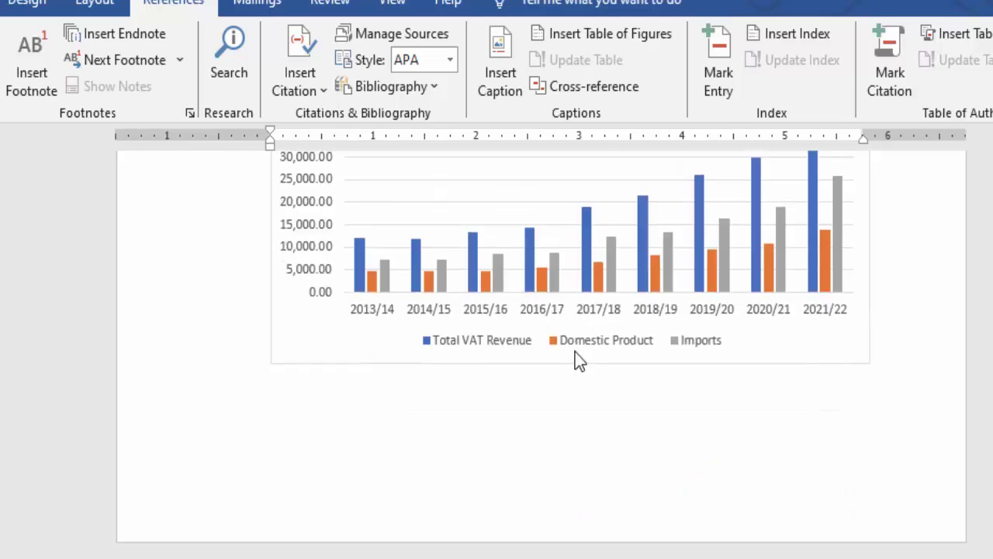
scroll(574, 357, down, 5)
scroll(523, 231, down, 5)
click(523, 230)
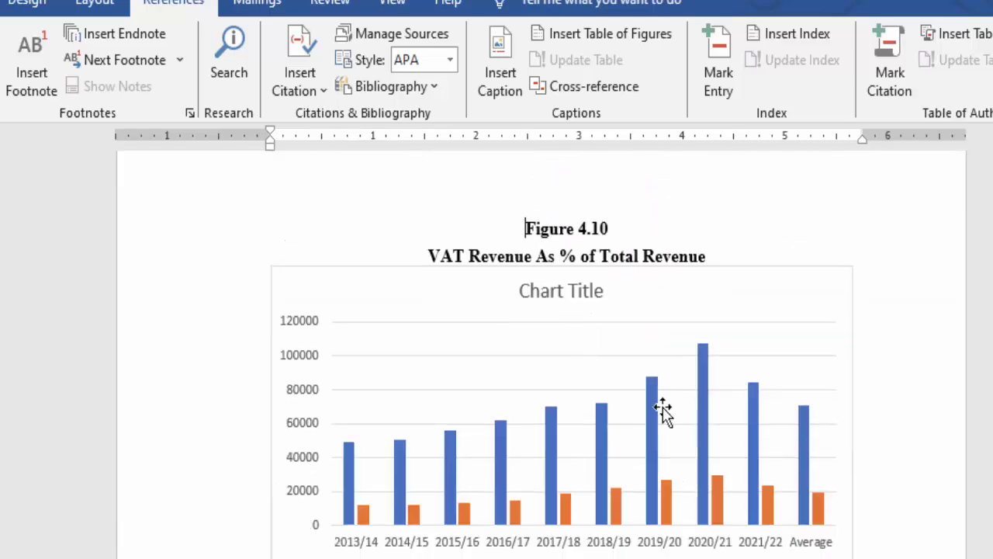
click(500, 77)
click(558, 457)
key(Delete)
key(Delete)
key(Delete)
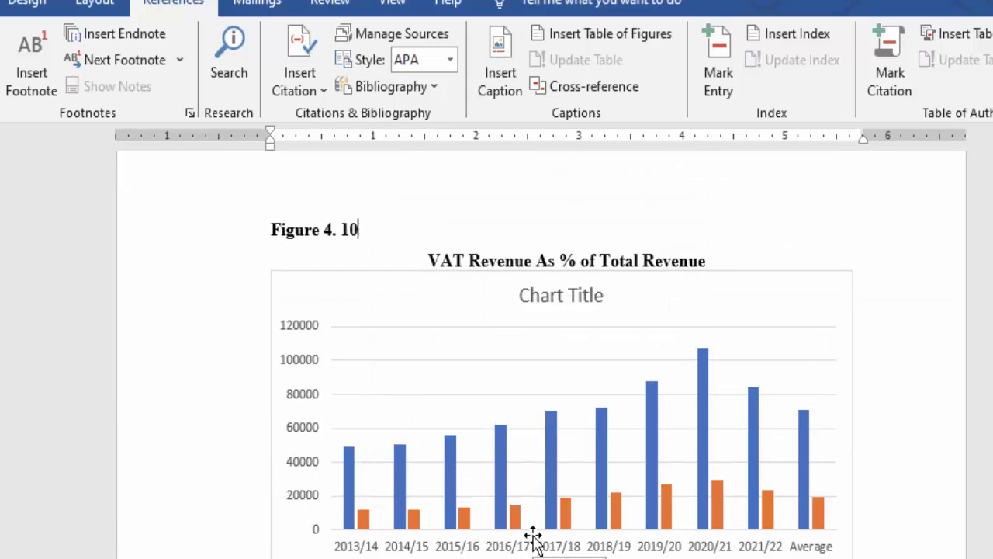
key(ctrl+e)
- Replace the typed Figure 4.11 with a centred automatic Figure 4. 11 caption
scroll(533, 535, down, 5)
scroll(532, 535, down, 5)
click(525, 294)
click(501, 78)
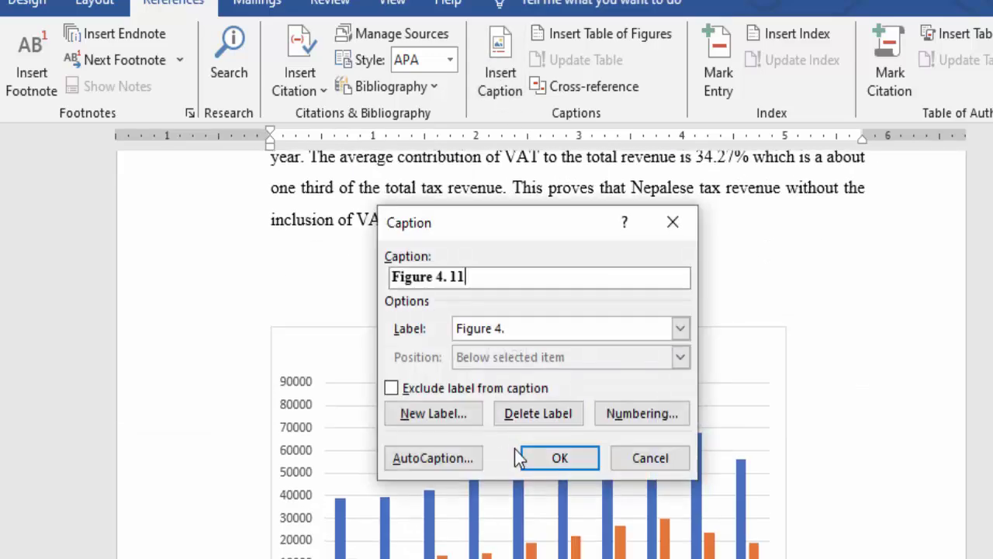
key(Return)
key(Delete)
key(Delete)
key(Delete)
key(ctrl+e)
- Replace the typed Figure 4.12 on the indirect tax chart with a centred automatic Figure 4. 12 caption
scroll(526, 390, down, 5)
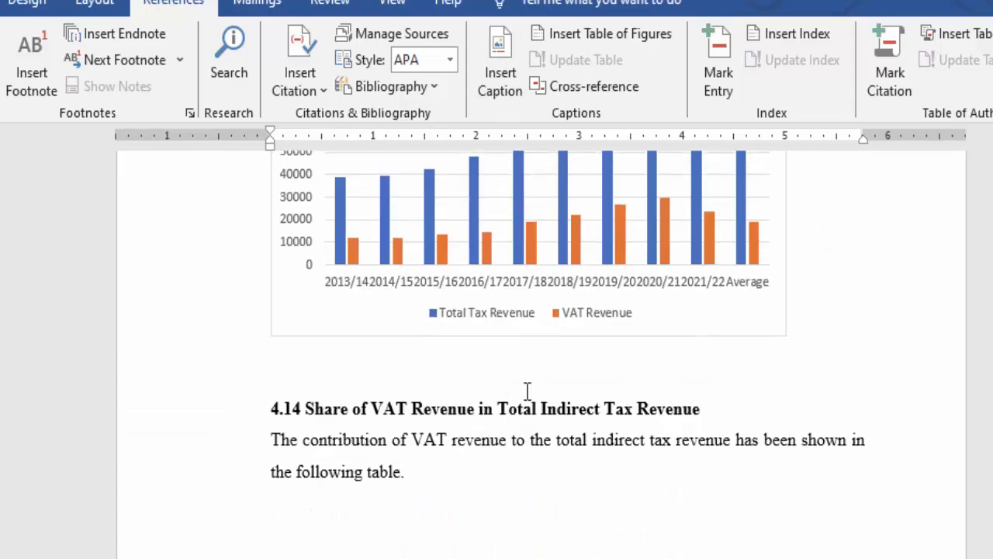
scroll(527, 390, down, 5)
click(523, 372)
click(493, 97)
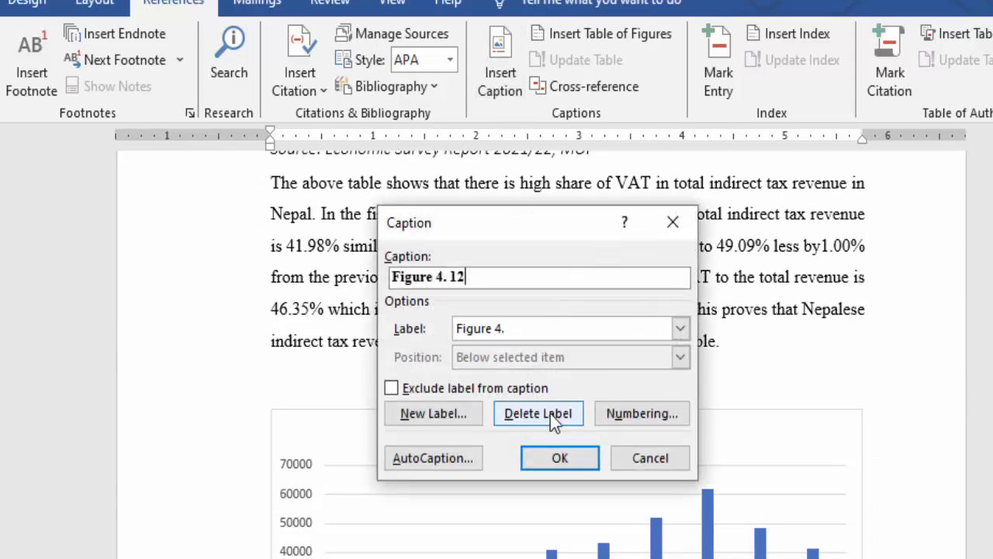
click(558, 457)
key(Delete)
key(Delete)
key(Delete)
key(Delete)
key(Delete)
key(Delete)
key(ctrl+e)
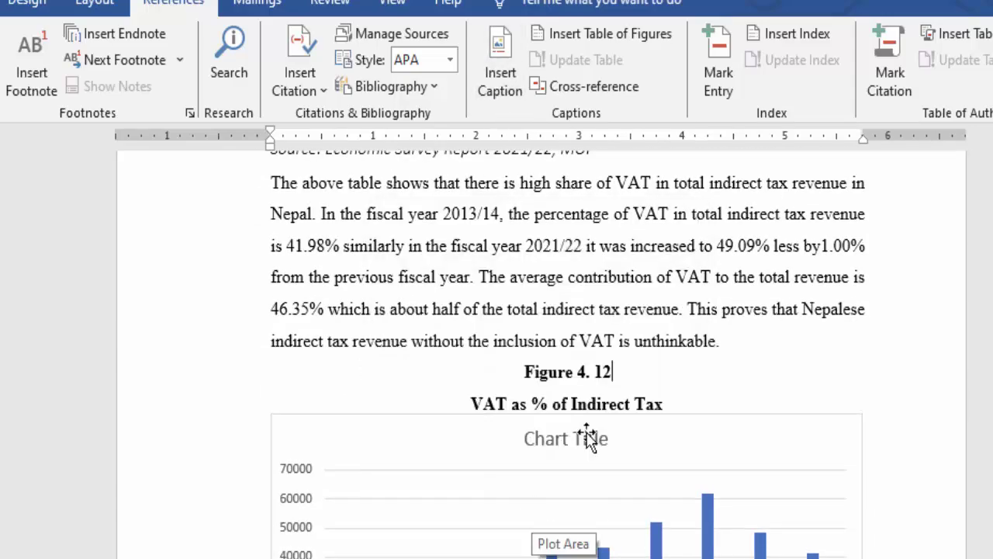
scroll(572, 381, down, 10)
- Scroll through the chapter to review the new figure captions
scroll(569, 378, down, 10)
scroll(568, 378, down, 10)
scroll(567, 377, down, 10)
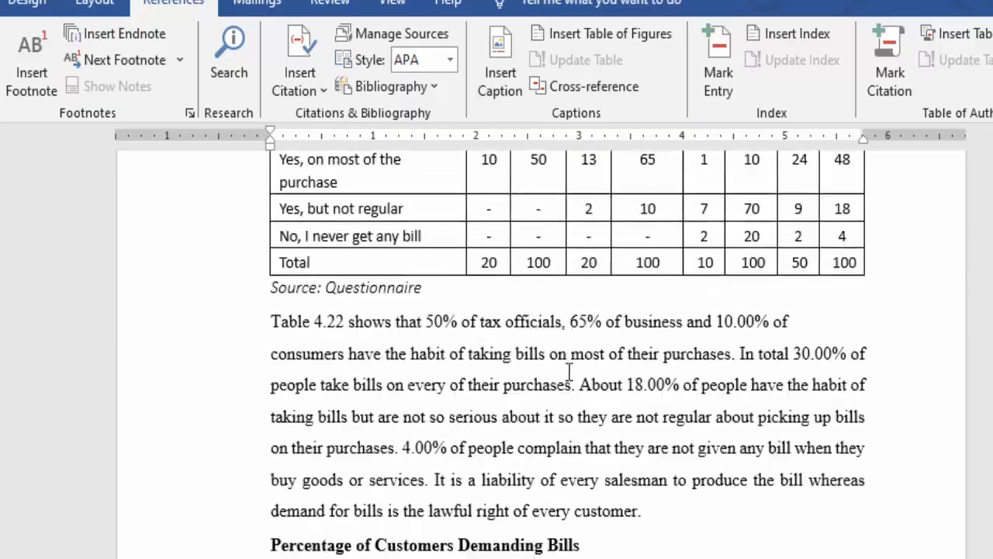
scroll(569, 371, down, 10)
scroll(569, 368, down, 10)
scroll(569, 368, down, 10)
scroll(569, 369, down, 10)
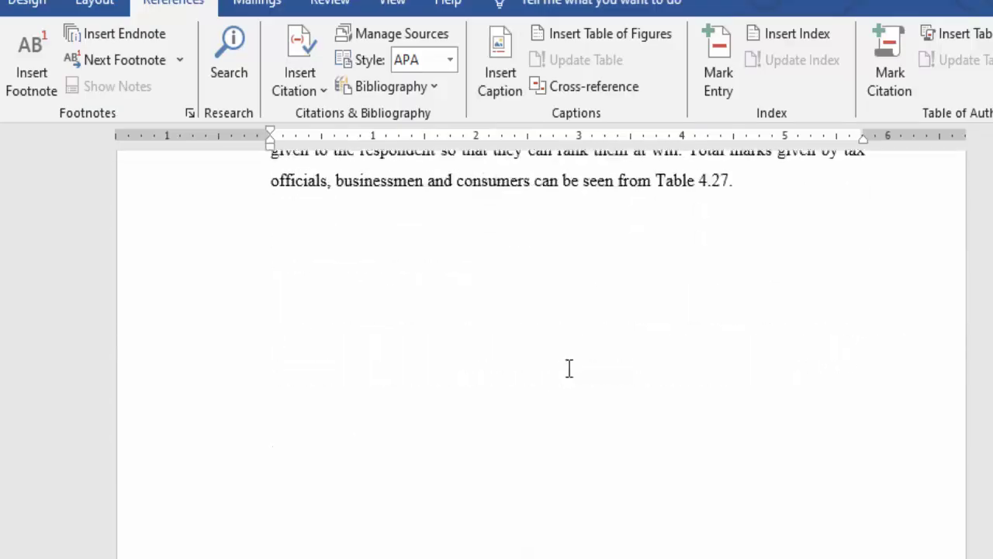
scroll(568, 369, down, 10)
scroll(569, 368, down, 10)
scroll(569, 369, down, 10)
scroll(569, 373, down, 10)
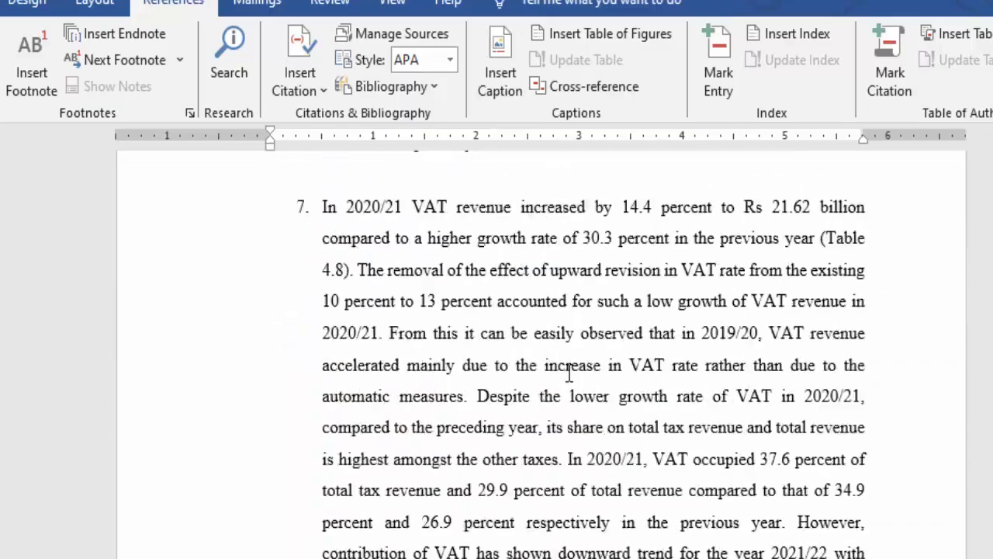
scroll(569, 377, down, 10)
scroll(568, 380, down, 10)
scroll(567, 383, down, 10)
scroll(645, 443, up, 10)
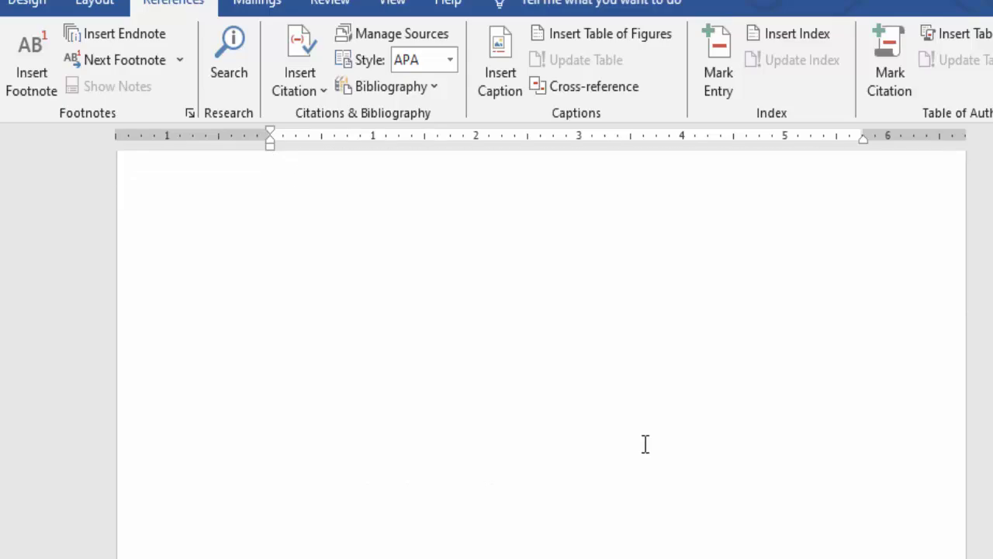
scroll(645, 443, up, 10)
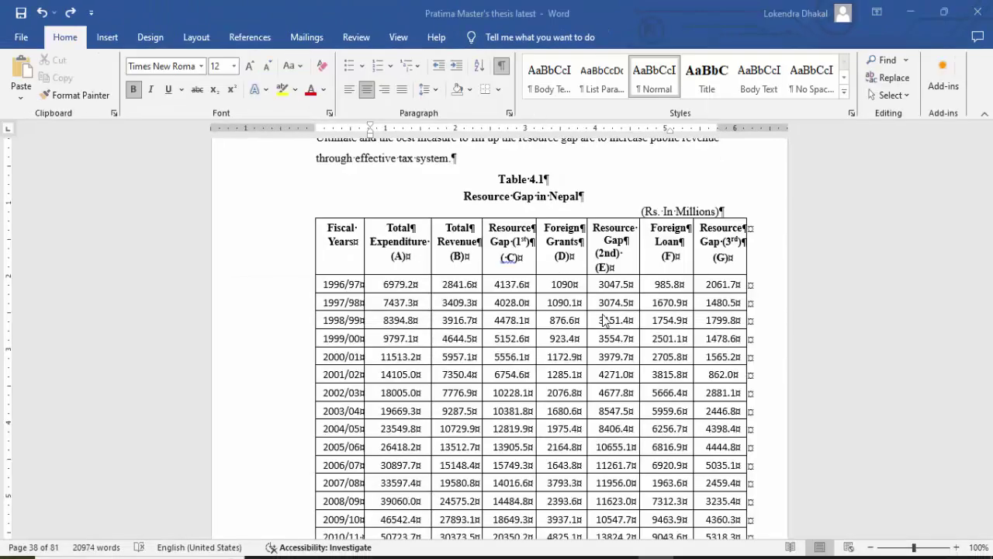
scroll(532, 264, down, 4)
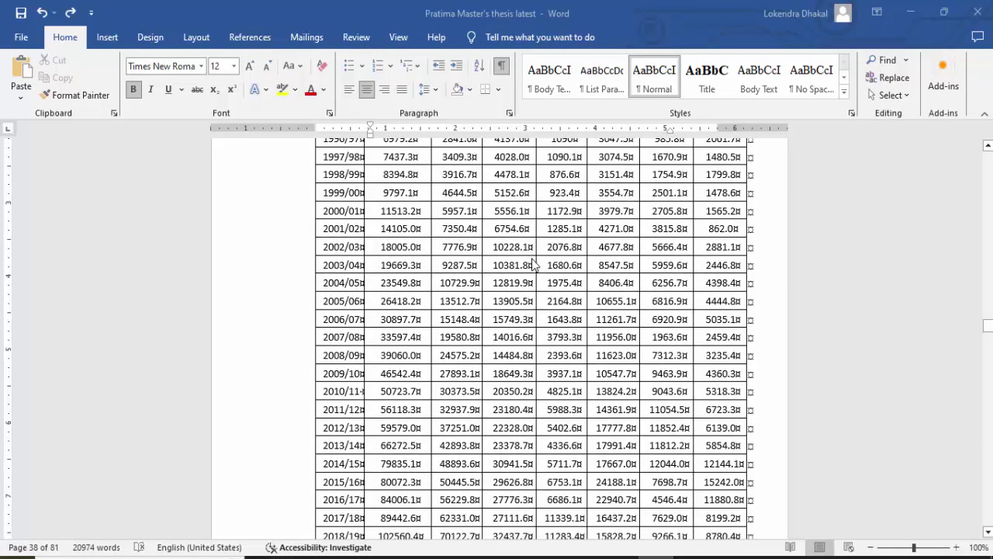
scroll(532, 264, down, 7)
scroll(533, 263, down, 4)
scroll(531, 258, down, 4)
scroll(530, 258, up, 3)
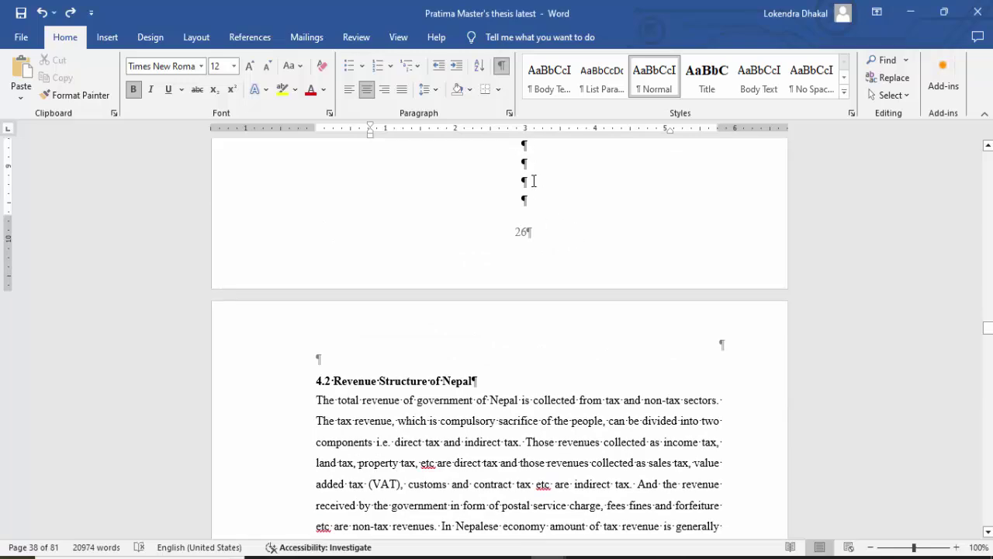
- Turn off Show/Hide ¶ formatting marks and bring the Resource Gap in Nepal table into view
click(501, 65)
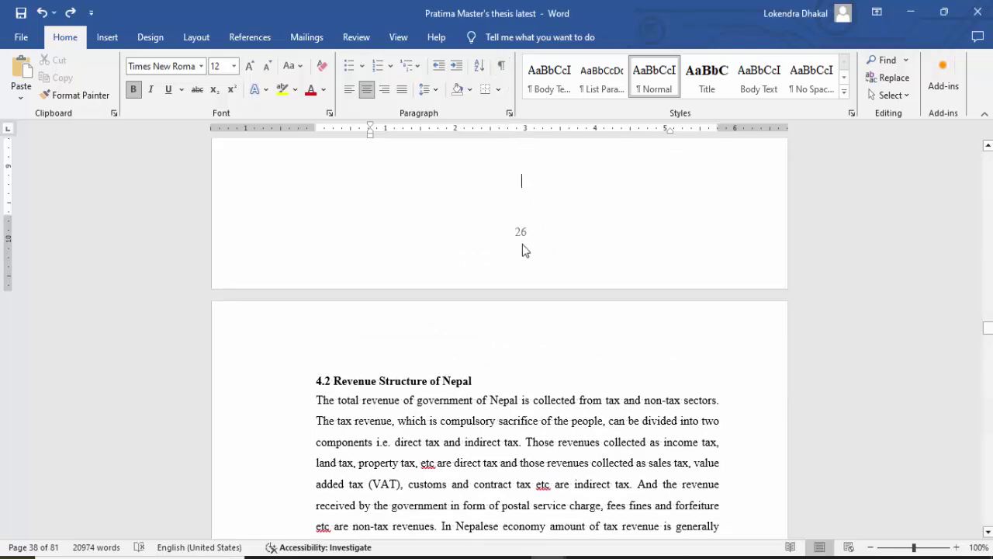
scroll(503, 256, down, 3)
scroll(502, 256, down, 5)
scroll(502, 257, up, 3)
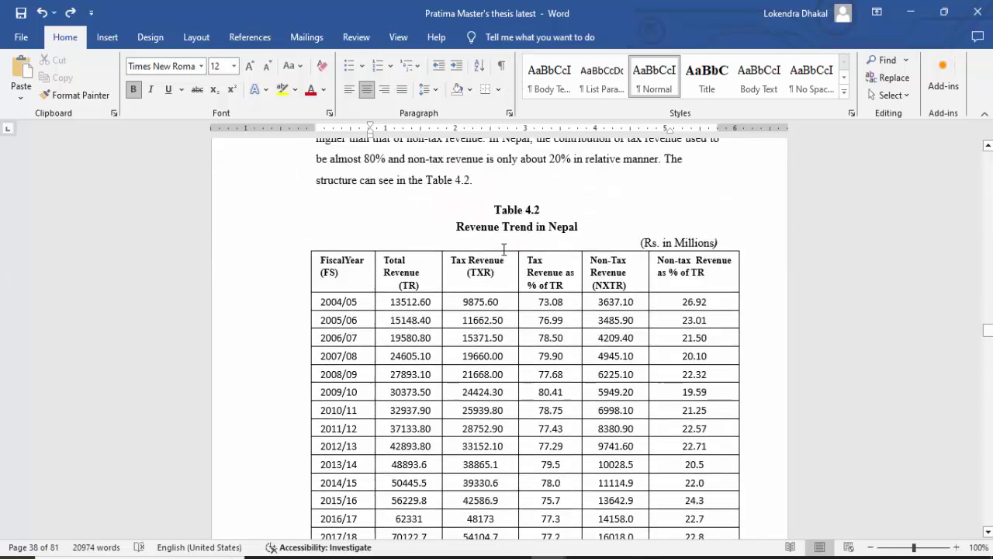
scroll(503, 256, up, 3)
scroll(503, 251, down, 3)
scroll(502, 250, up, 3)
scroll(503, 250, up, 4)
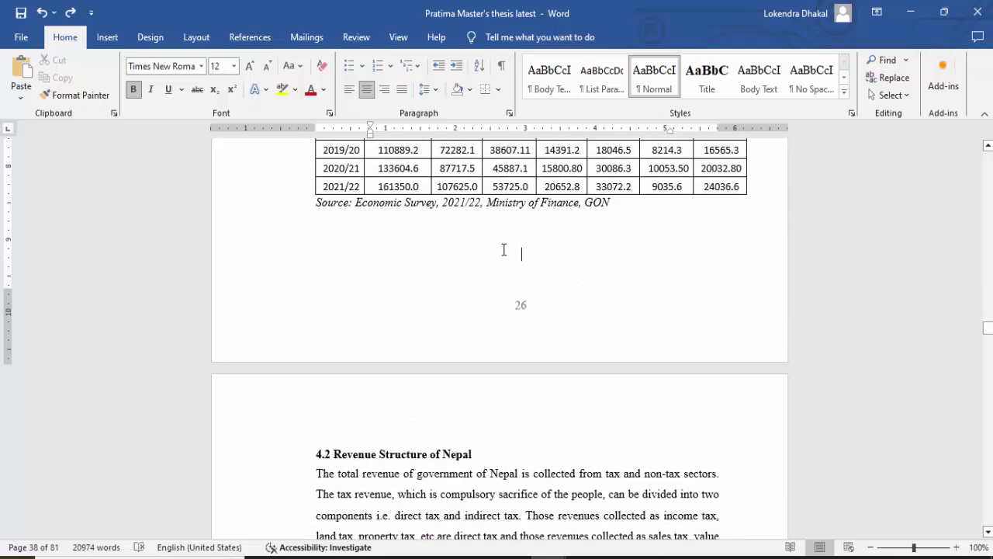
scroll(503, 249, down, 2)
scroll(503, 249, up, 4)
scroll(503, 247, up, 3)
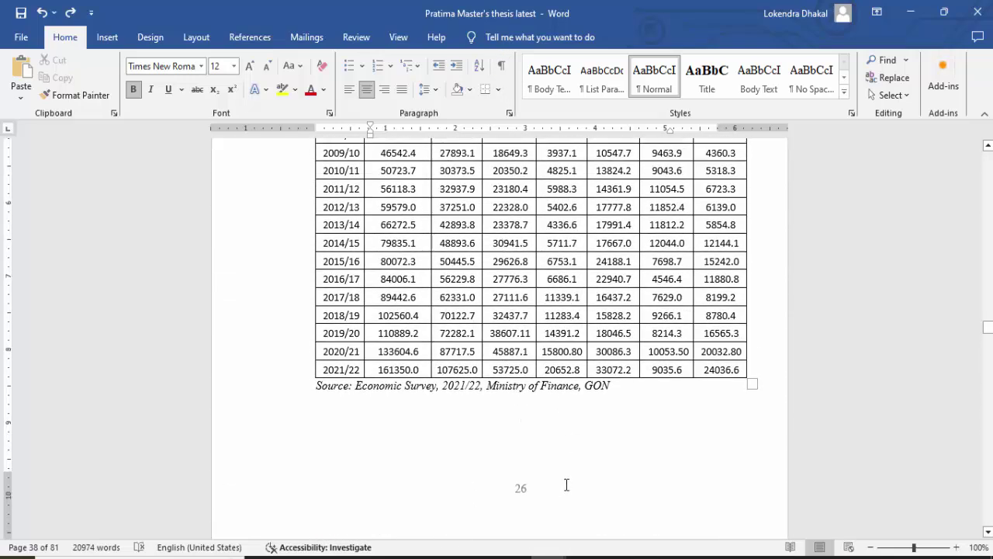
scroll(496, 423, up, 2)
scroll(434, 403, up, 4)
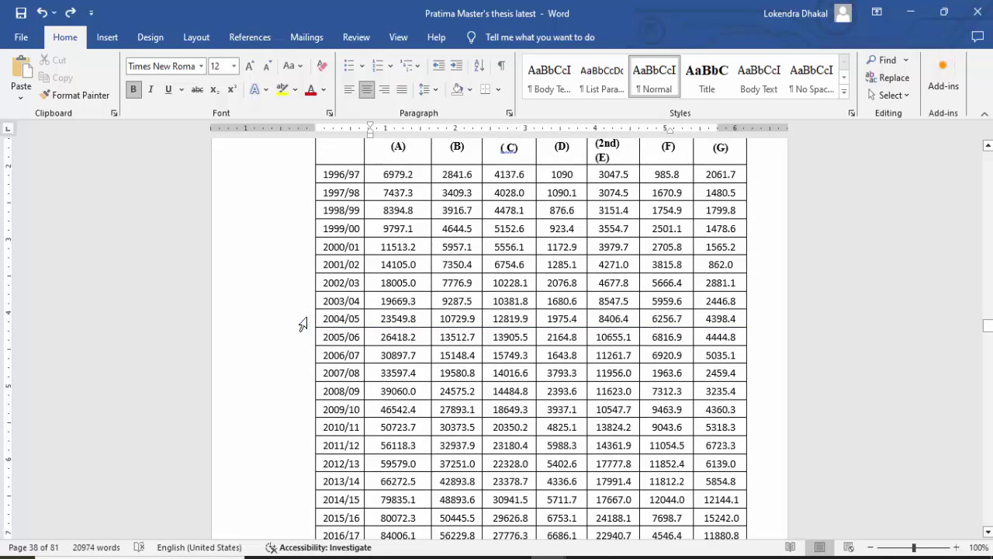
- Show the Navigation pane's Headings list and jump to the List of Figures heading
key(ctrl+f)
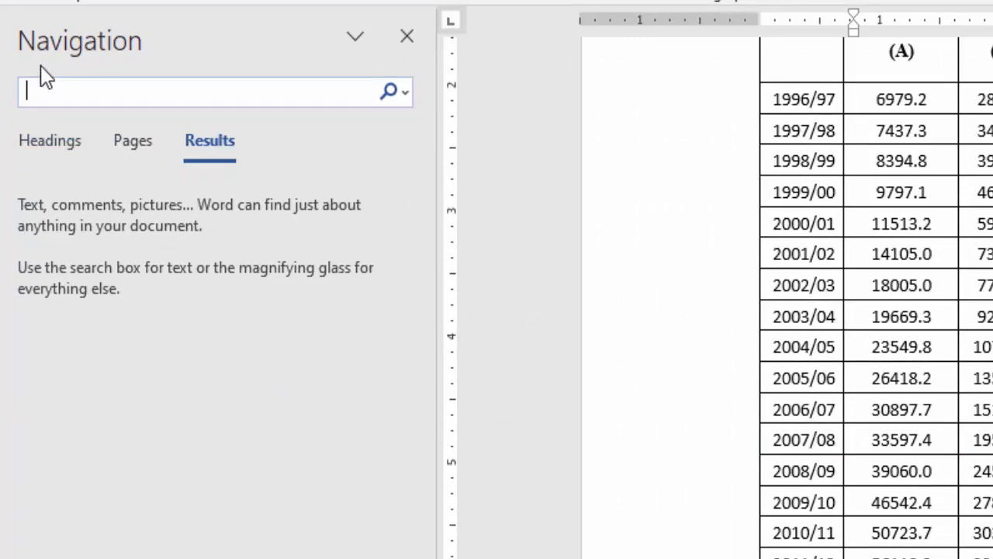
click(46, 144)
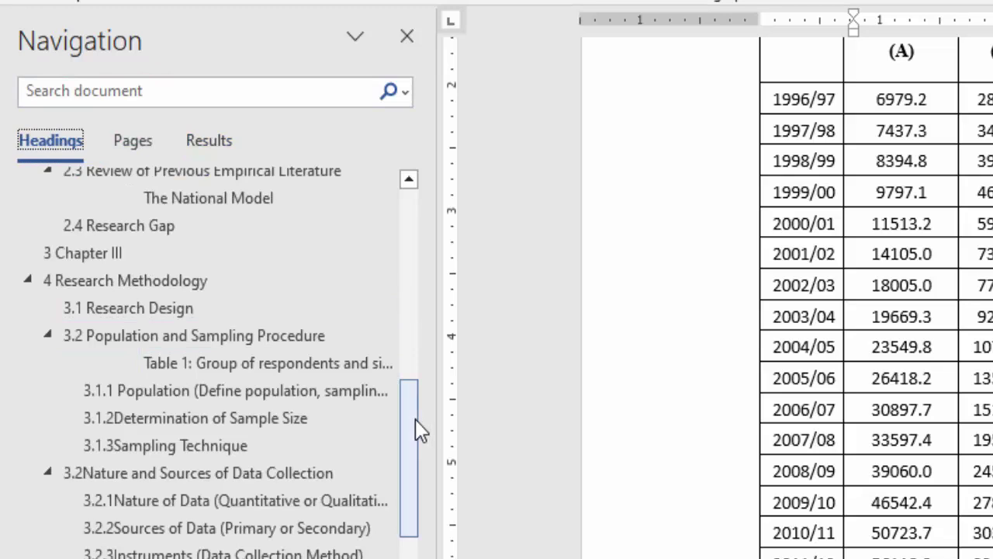
drag(415, 420, 409, 279)
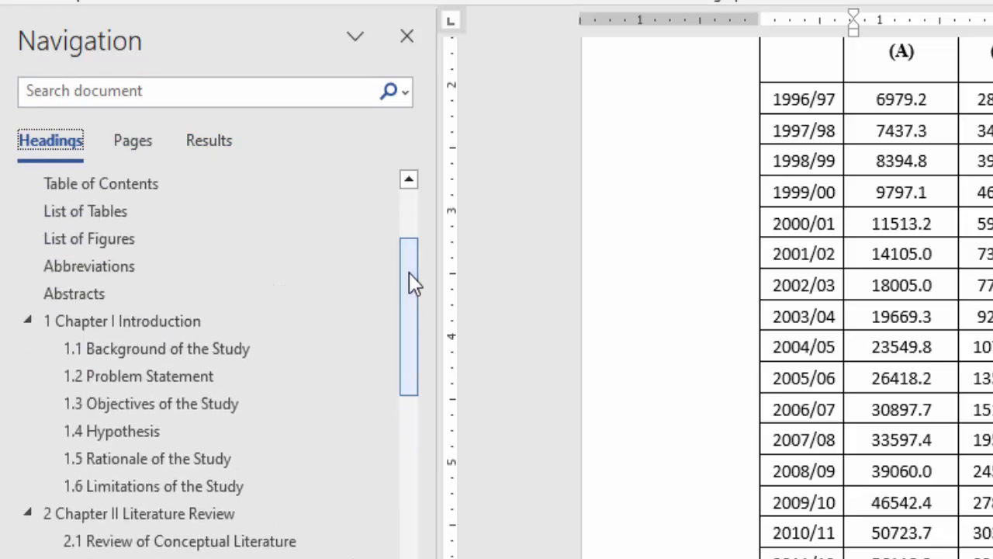
click(87, 240)
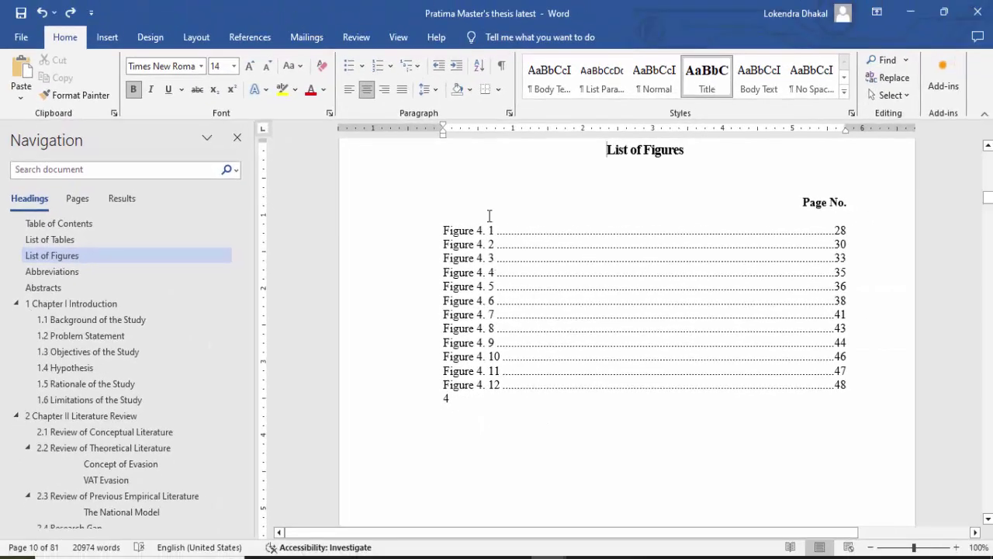
- Build a table of figures for the Figure 4. label with dotted tab leaders
click(250, 38)
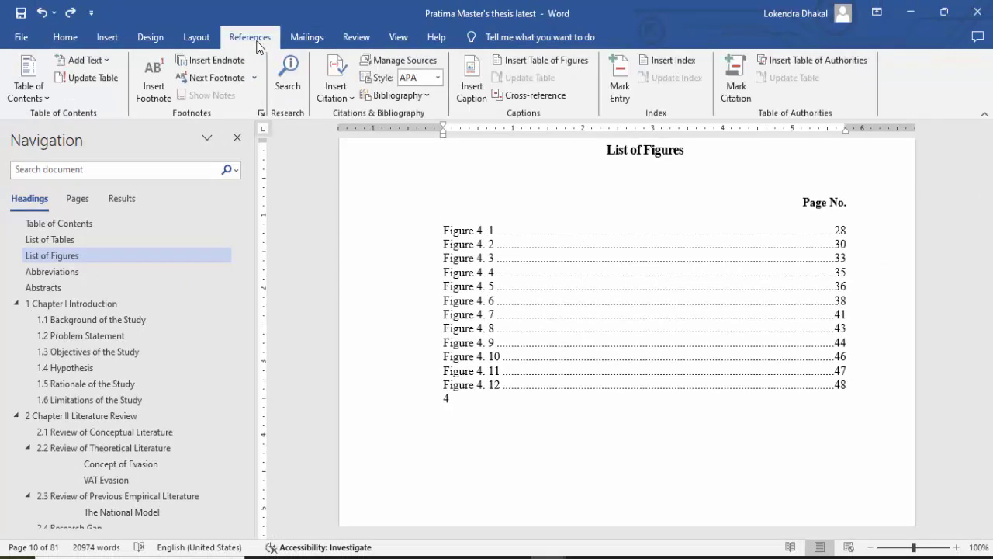
click(541, 64)
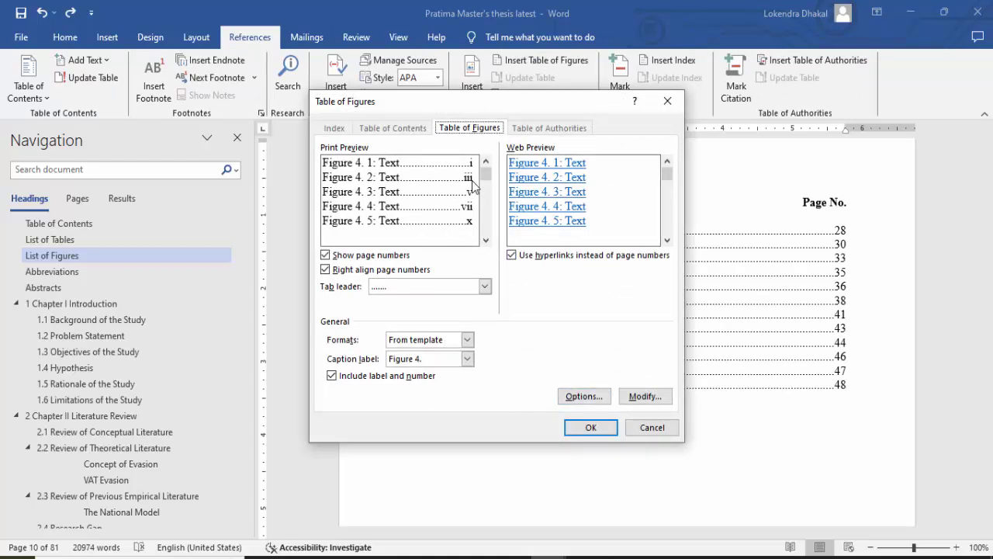
double_click(484, 288)
click(484, 288)
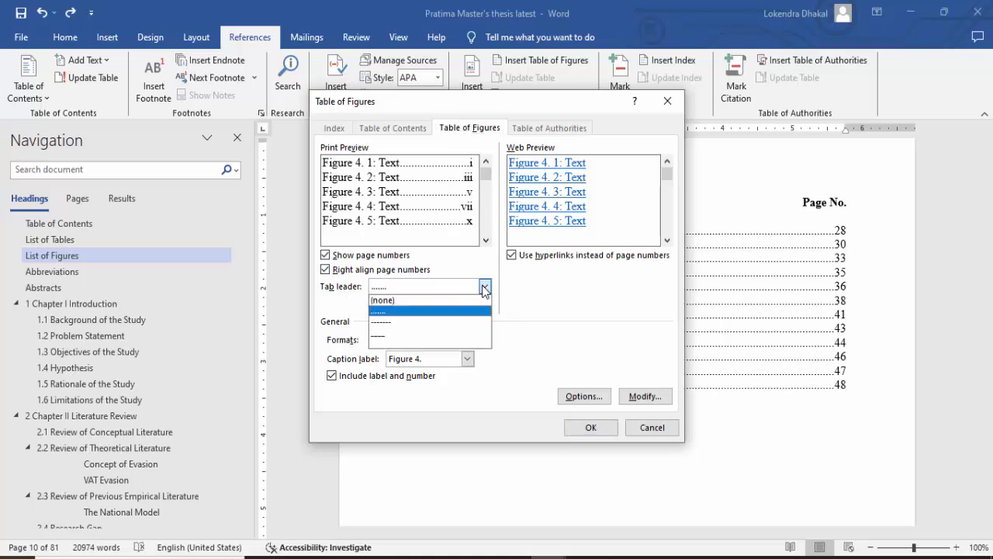
click(425, 300)
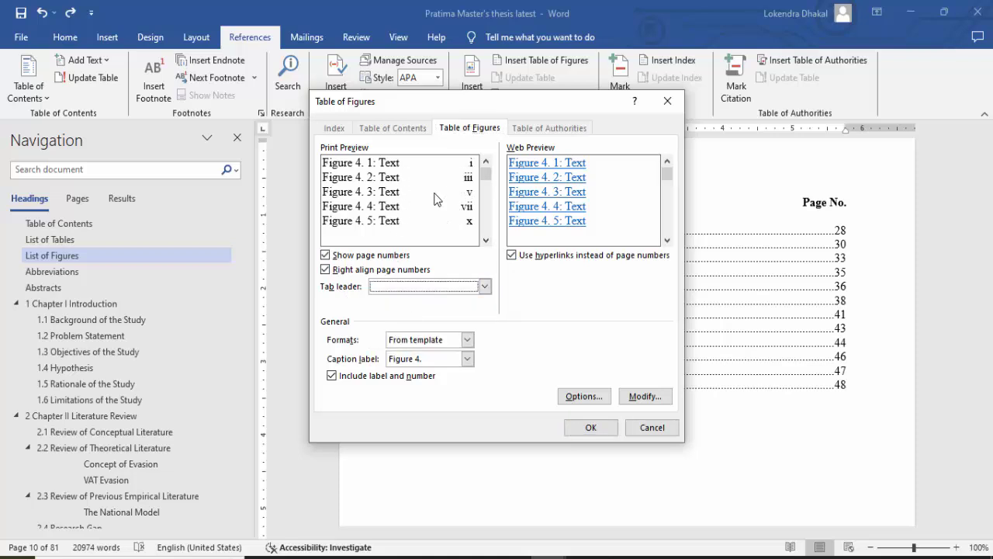
click(486, 287)
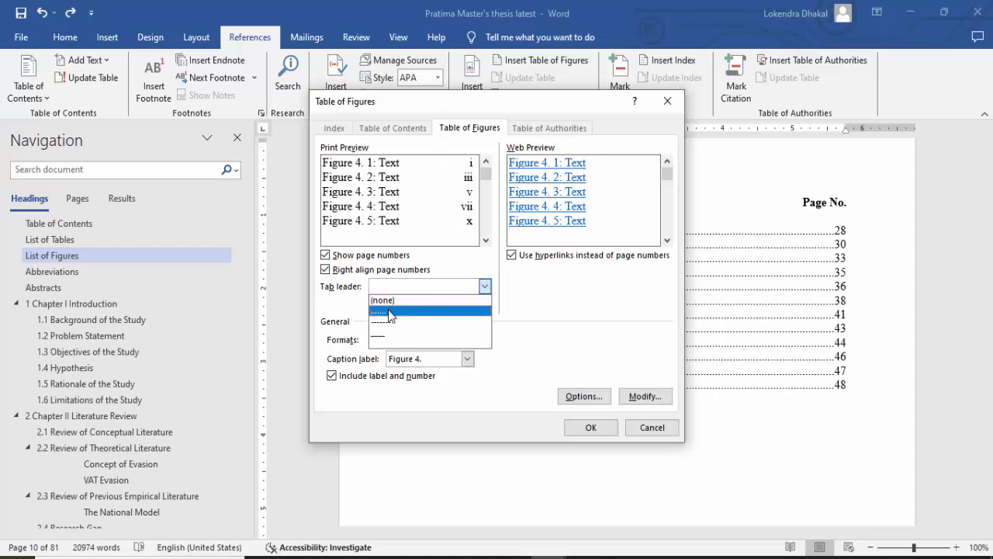
click(390, 312)
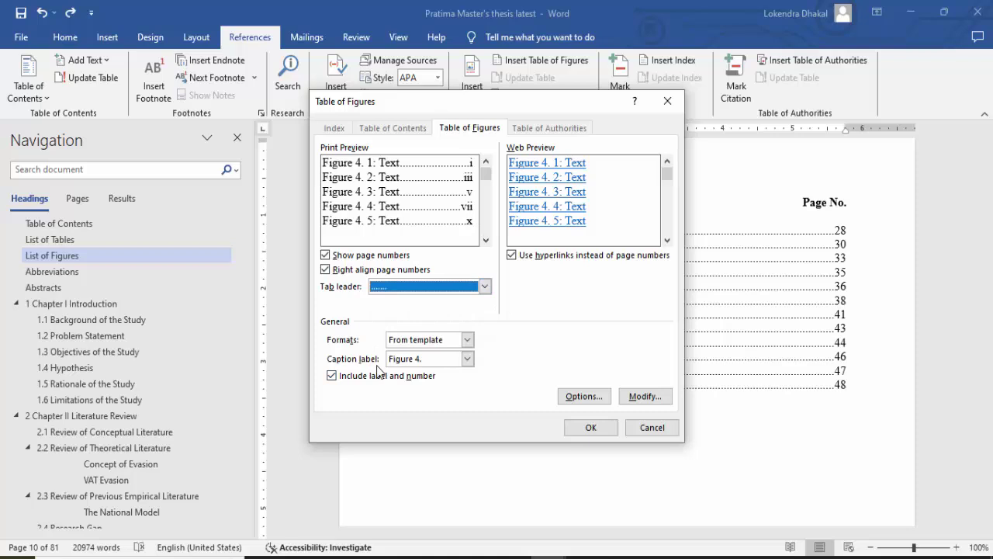
click(591, 428)
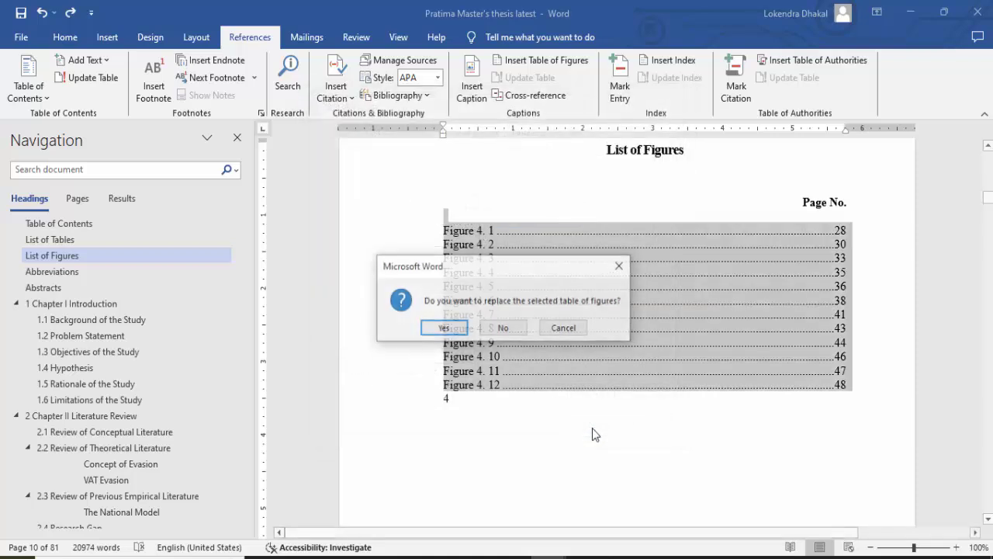
- Confirm replacing the old List of Figures with the regenerated table
click(446, 328)
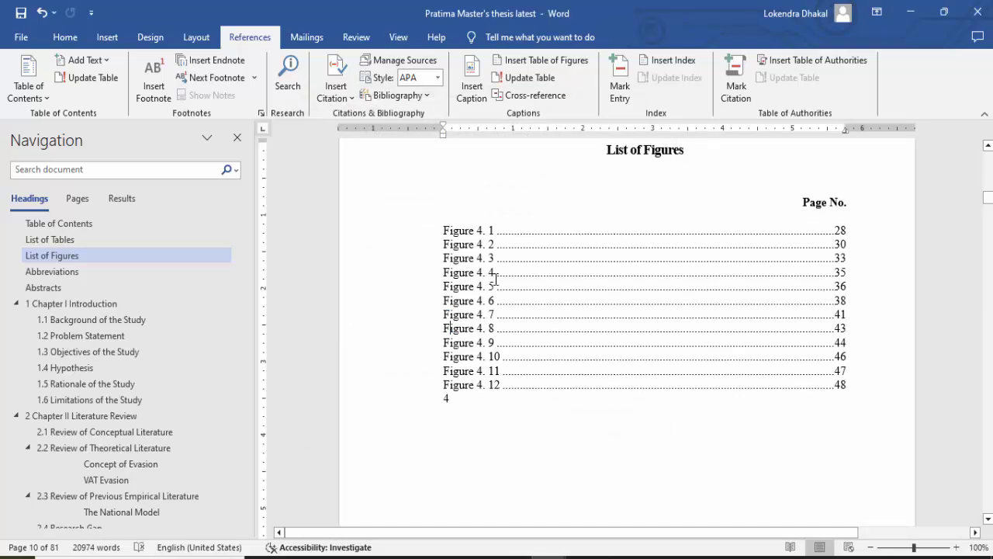